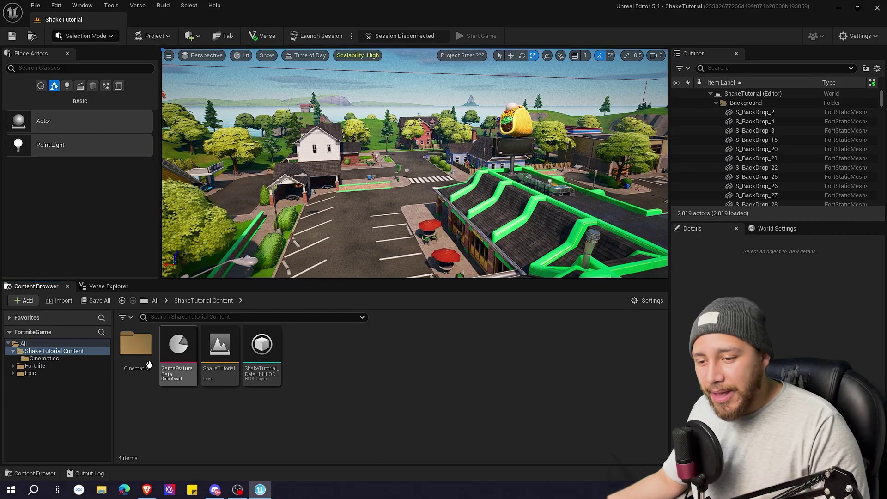
Open the LS_Run level sequence from the Cinematics folder
{"action": "double_click", "coordinate": [136, 346]}
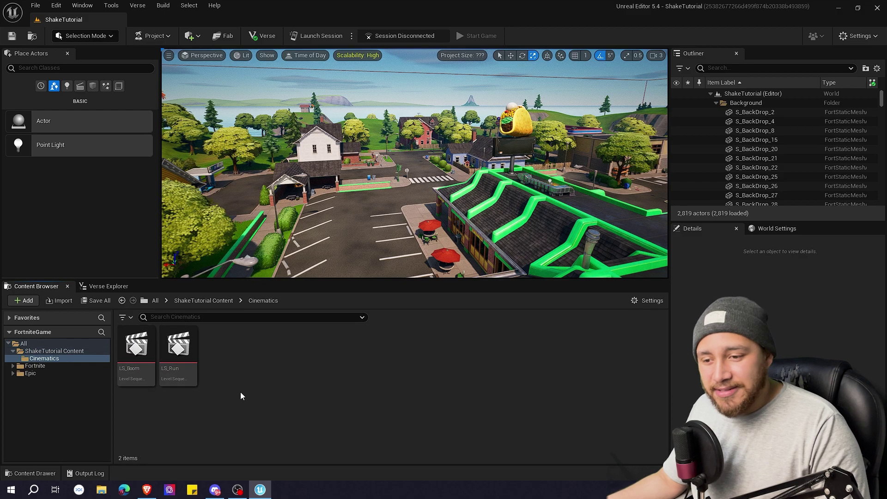
{"action": "mouse_move", "coordinate": [181, 347]}
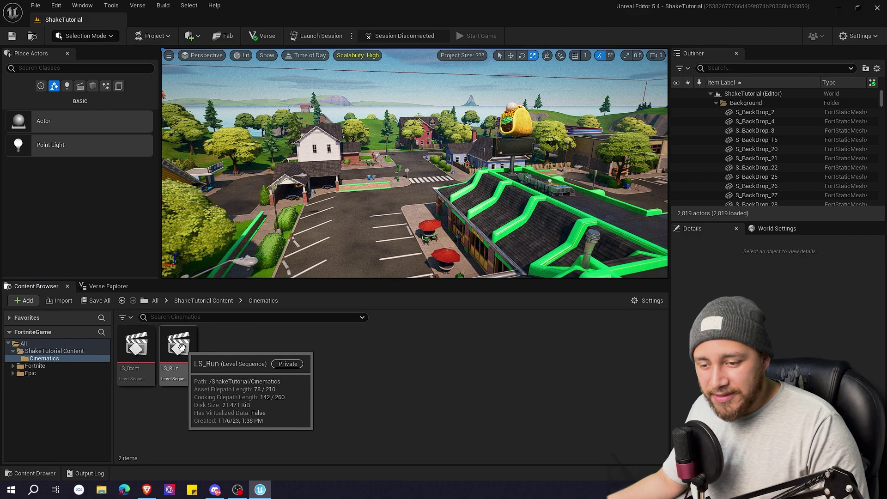
{"action": "double_click", "coordinate": [182, 346]}
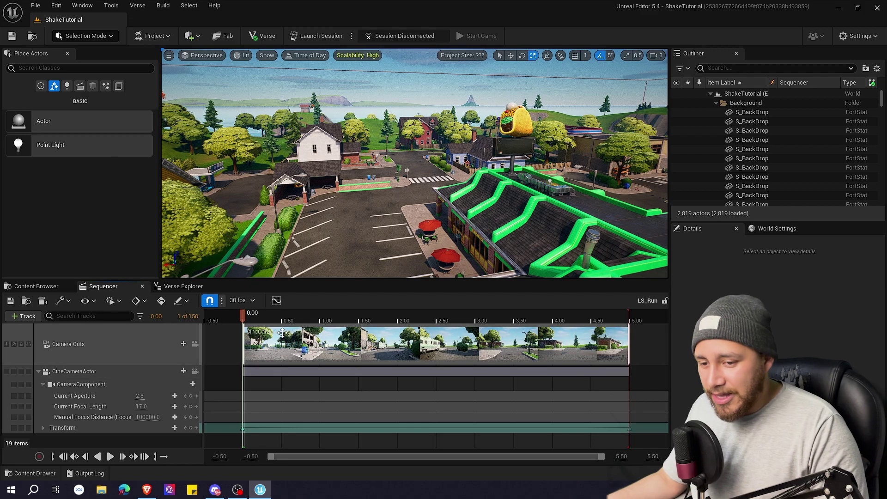
Lock the view to the camera cut, preview the street run, and enlarge the Sequencer panel
{"action": "left_click", "coordinate": [195, 344]}
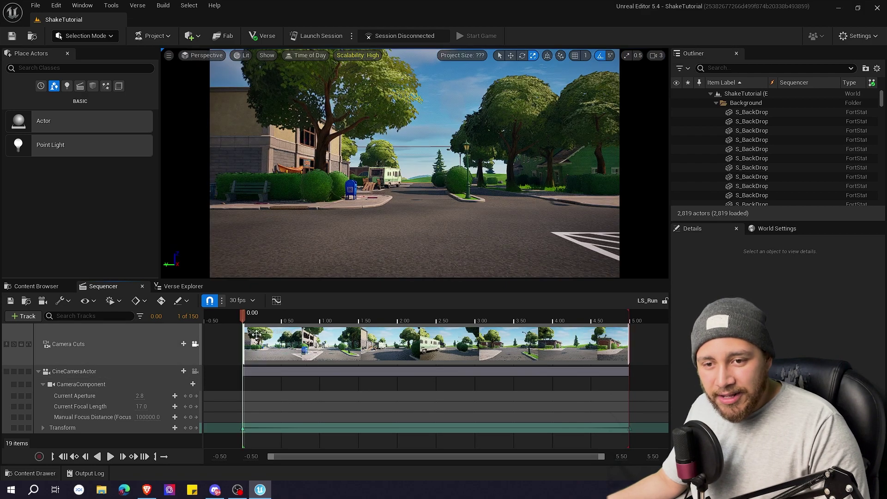
{"action": "key", "text": "space"}
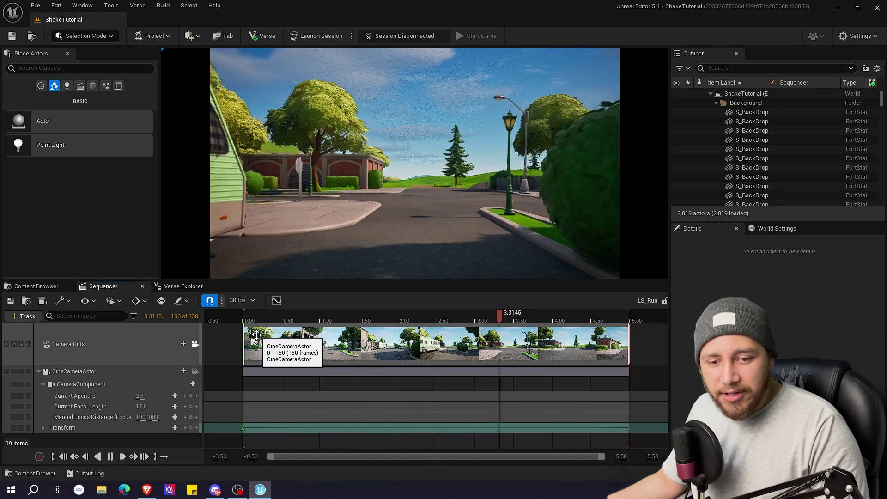
{"action": "key", "text": "space"}
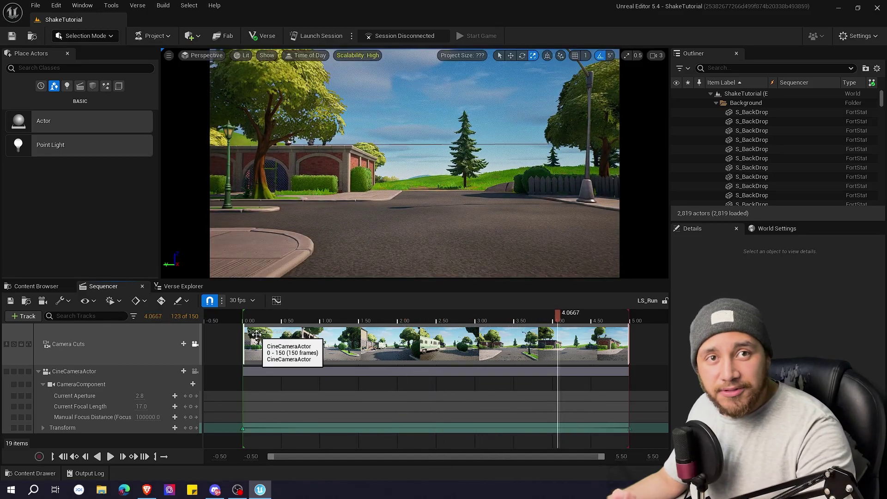
{"action": "left_click_drag", "start_coordinate": [382, 280], "coordinate": [383, 268]}
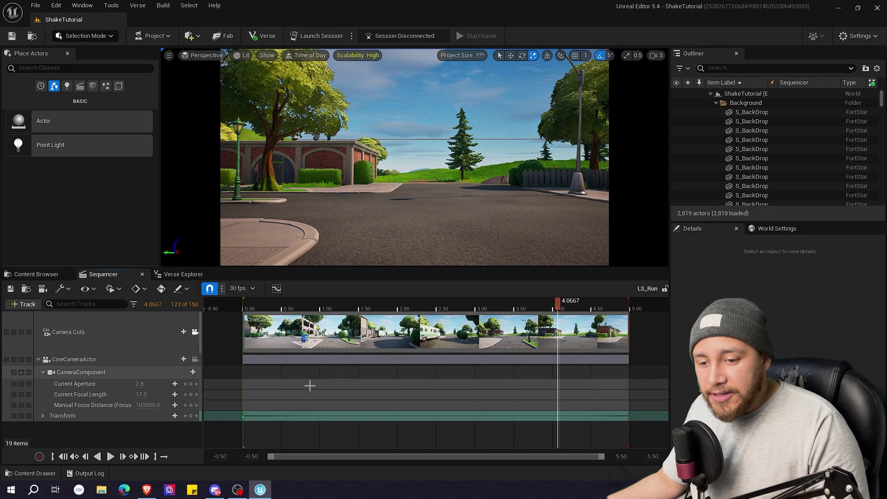
Create a Blueprint Class based on CameraShakeBase named RunShake in the Cinematics folder
{"action": "left_click", "coordinate": [37, 274]}
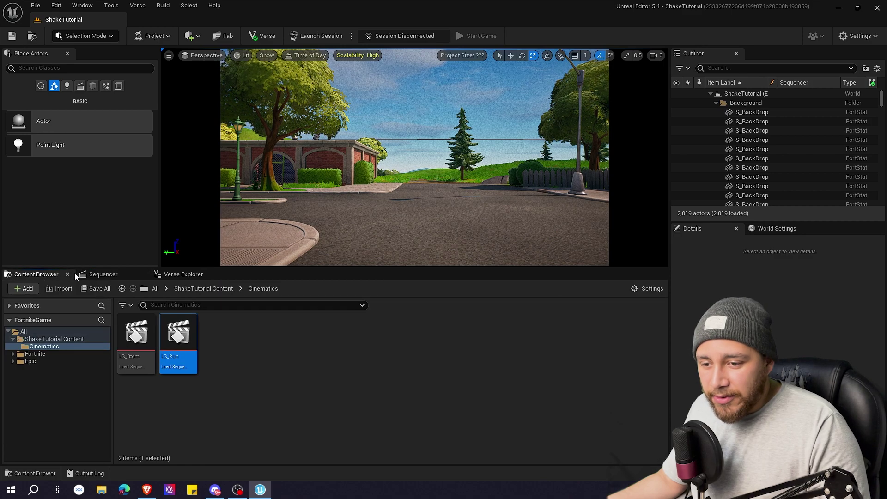
{"action": "right_click", "coordinate": [234, 348]}
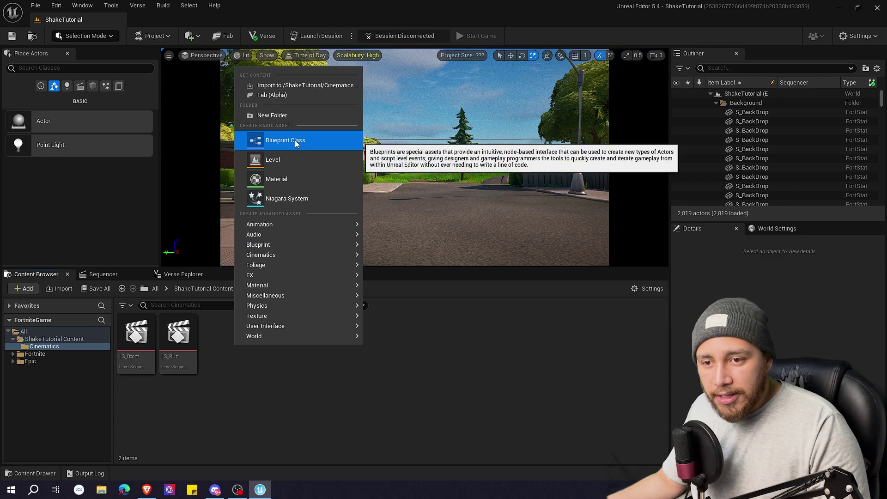
{"action": "left_click", "coordinate": [280, 143]}
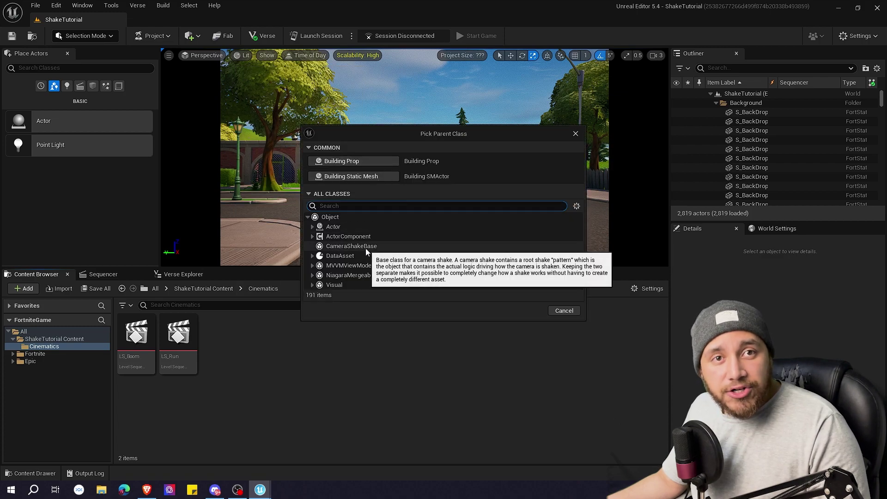
{"action": "left_click", "coordinate": [365, 249]}
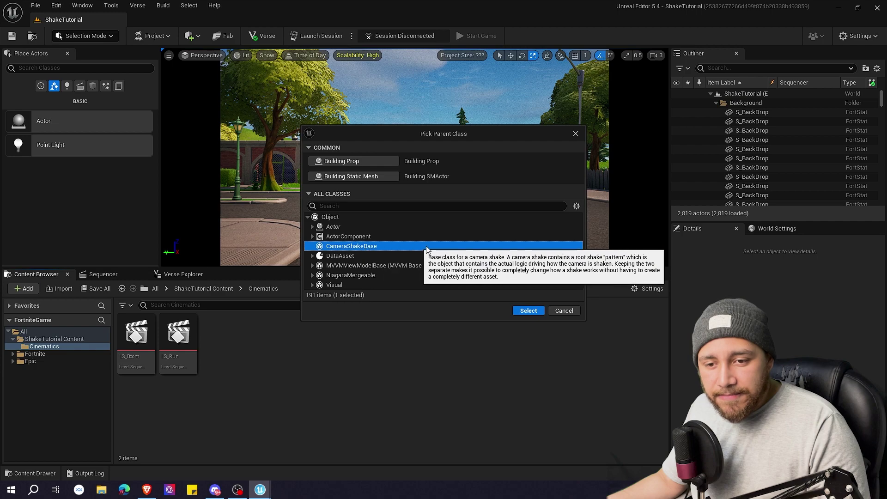
{"action": "left_click", "coordinate": [529, 311]}
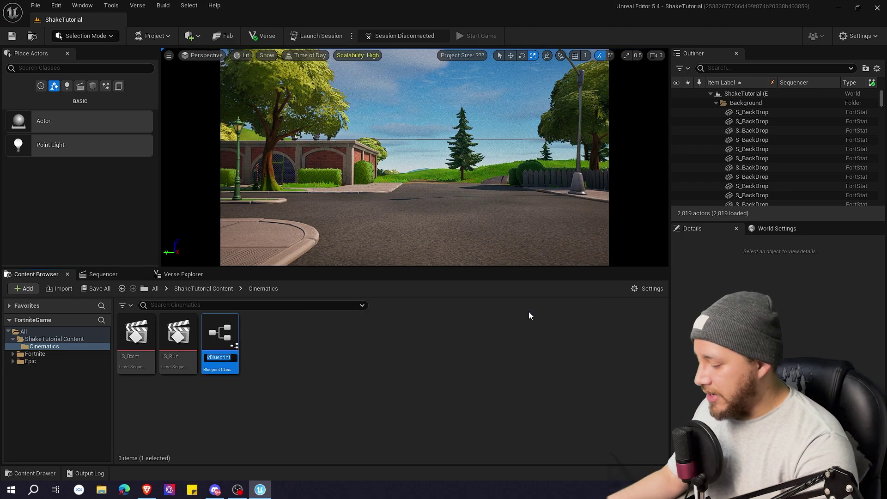
{"action": "type", "text": "RunShake"}
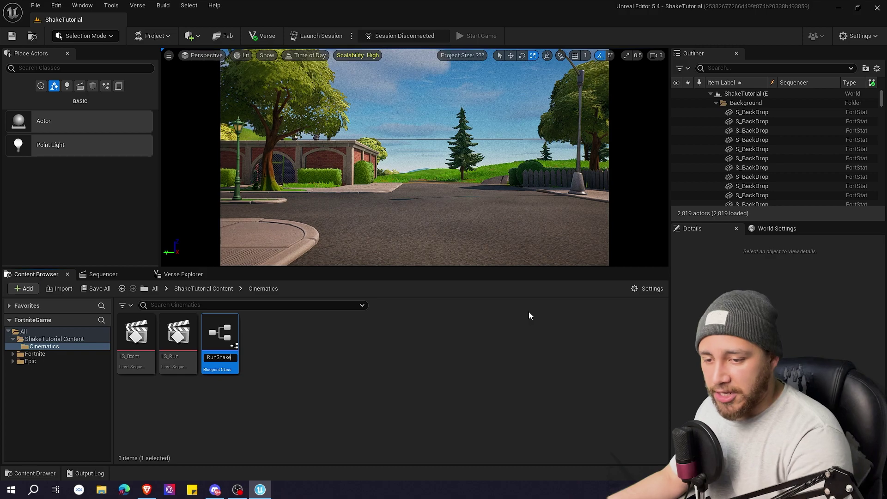
{"action": "key", "text": "Return"}
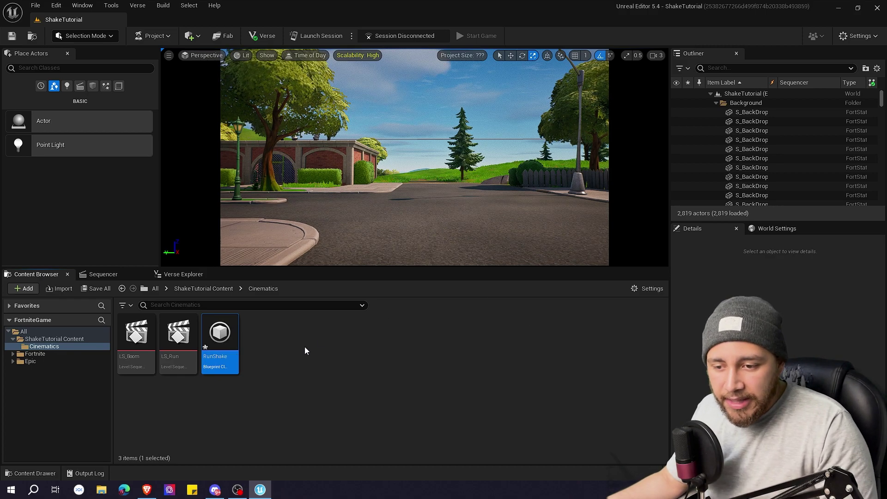
Open RunShake and set its Root Shake Pattern to Perlin Noise
{"action": "double_click", "coordinate": [222, 339]}
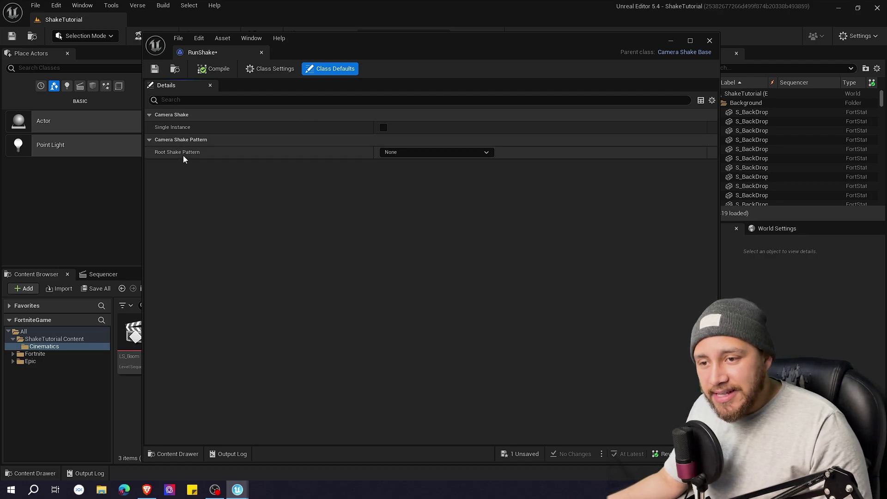
{"action": "left_click", "coordinate": [417, 154]}
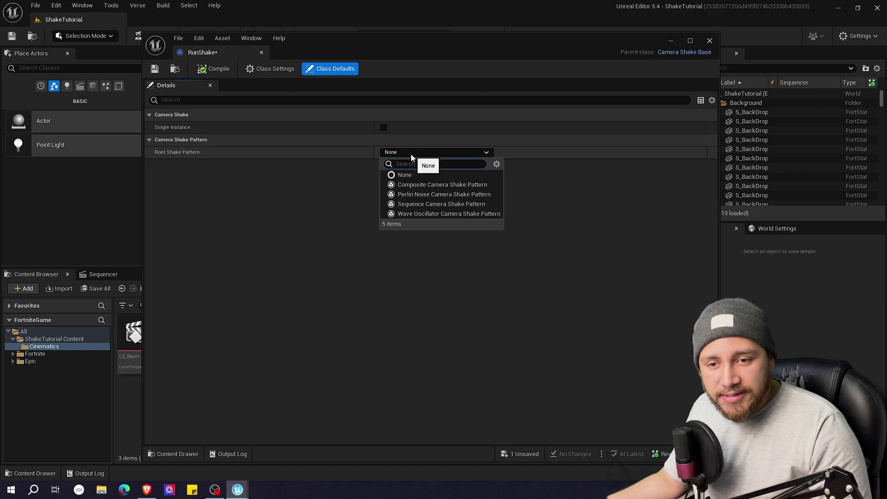
{"action": "left_click", "coordinate": [435, 195]}
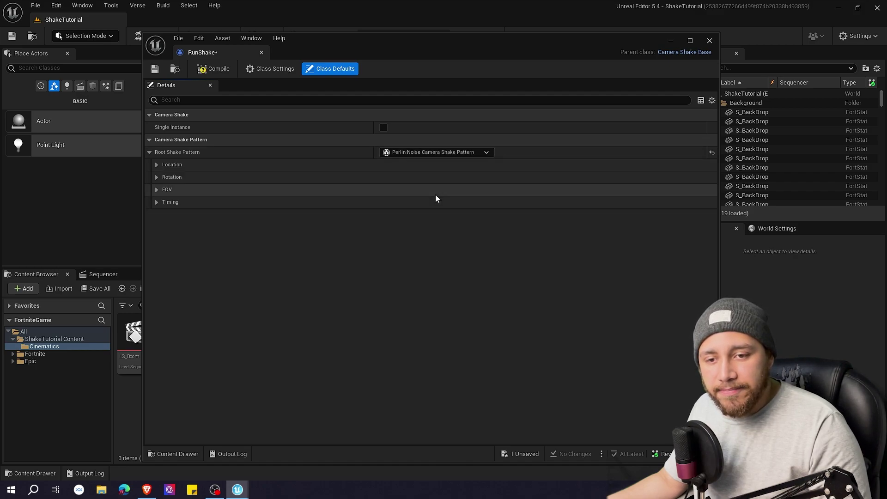
Under Location, Rotation and Timing, use 2.0 amplitude multipliers and a Duration of 0.0
{"action": "left_click", "coordinate": [157, 164]}
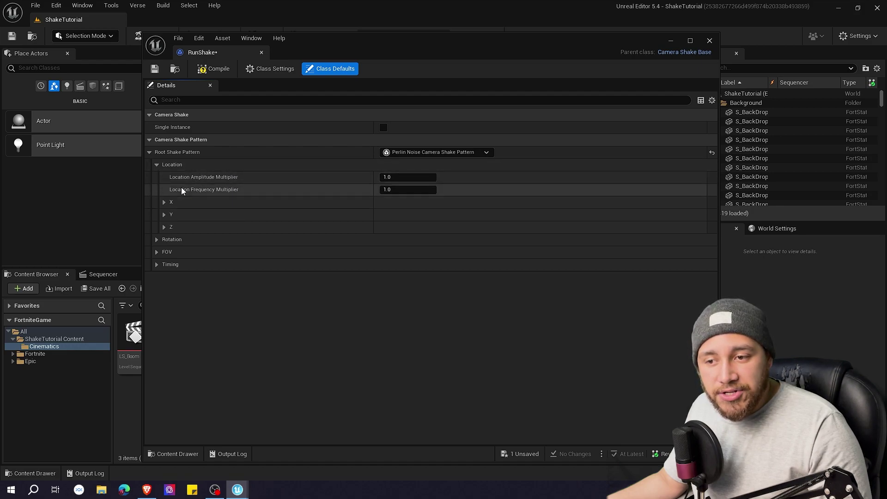
{"action": "left_click", "coordinate": [157, 239]}
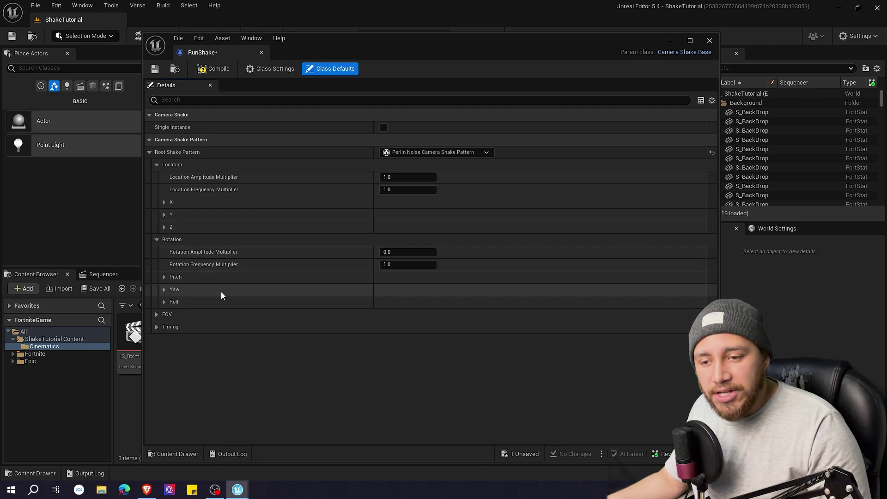
{"action": "left_click", "coordinate": [156, 326]}
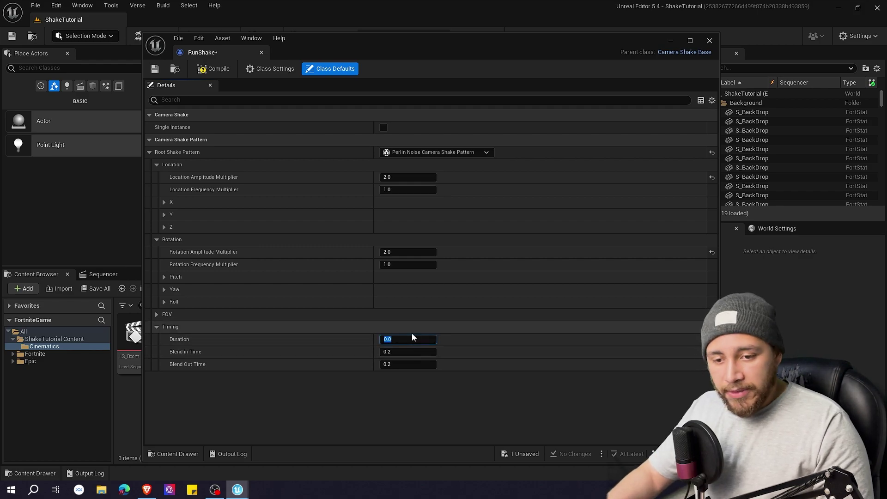
{"action": "type", "text": "0.0"}
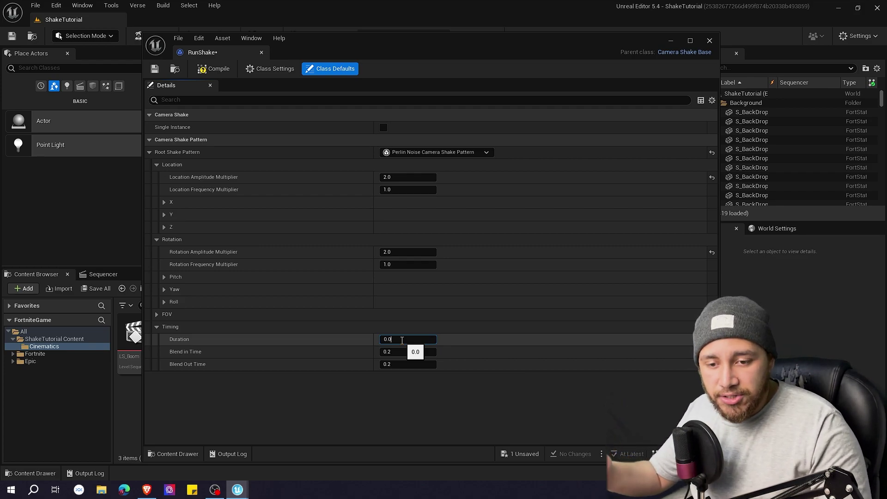
Compile and save RunShake, then reopen LS_Run in the ShakeTutorial level
{"action": "left_click", "coordinate": [215, 69]}
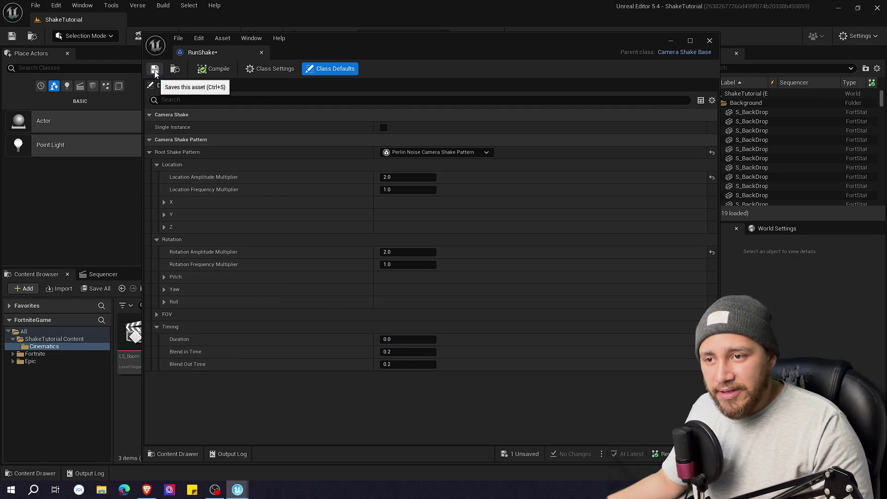
{"action": "left_click", "coordinate": [155, 69]}
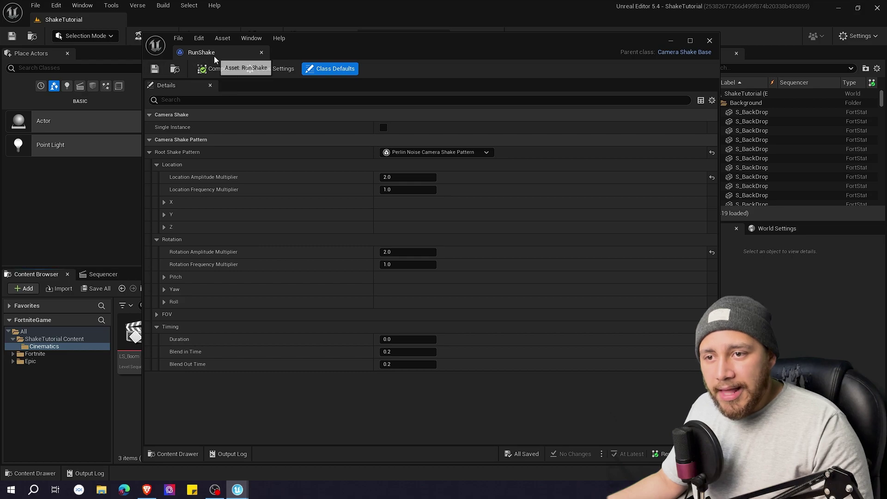
{"action": "left_click_drag", "start_coordinate": [232, 55], "coordinate": [159, 23]}
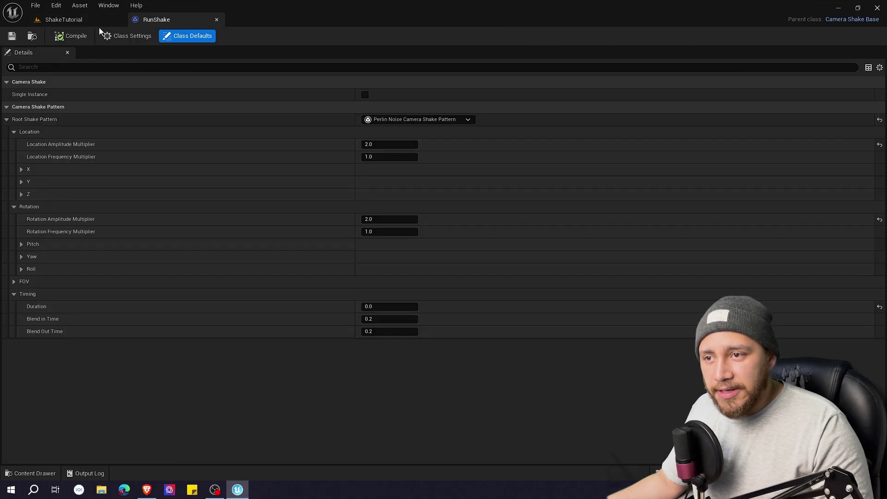
{"action": "left_click", "coordinate": [73, 20]}
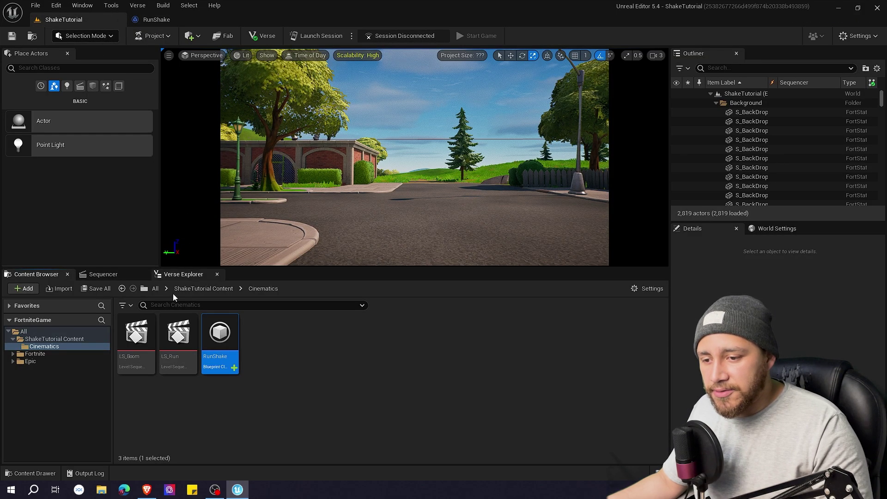
{"action": "double_click", "coordinate": [177, 351]}
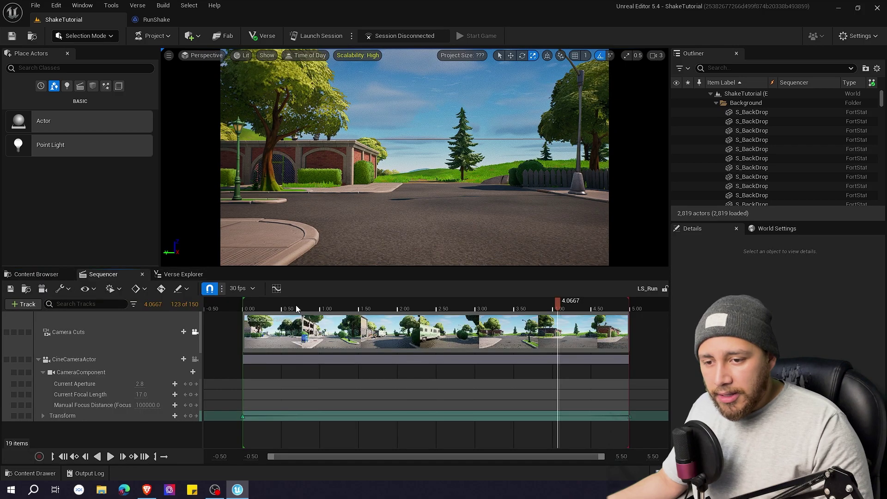
Add a RunShake Camera Shake track to the CineCameraActor, starting at 0.00 and ending near 2.9 s
{"action": "left_click_drag", "start_coordinate": [362, 311], "coordinate": [253, 301]}
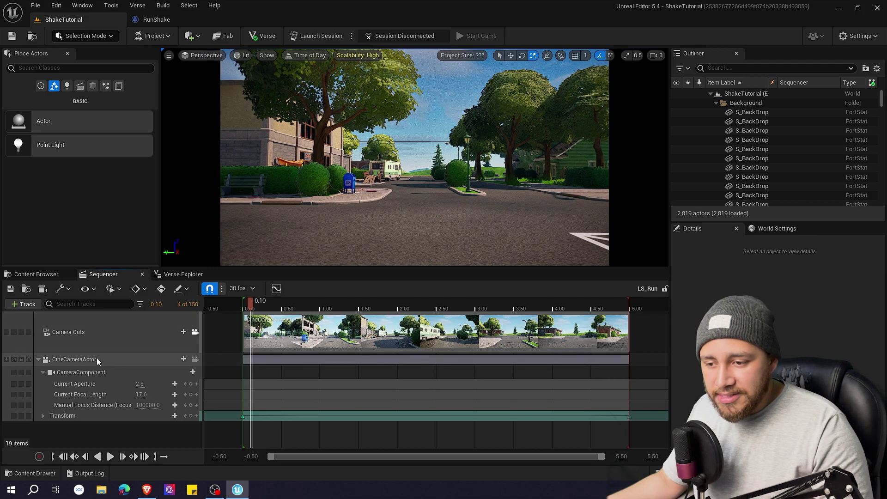
{"action": "left_click", "coordinate": [184, 360]}
{"action": "mouse_move", "coordinate": [245, 269]}
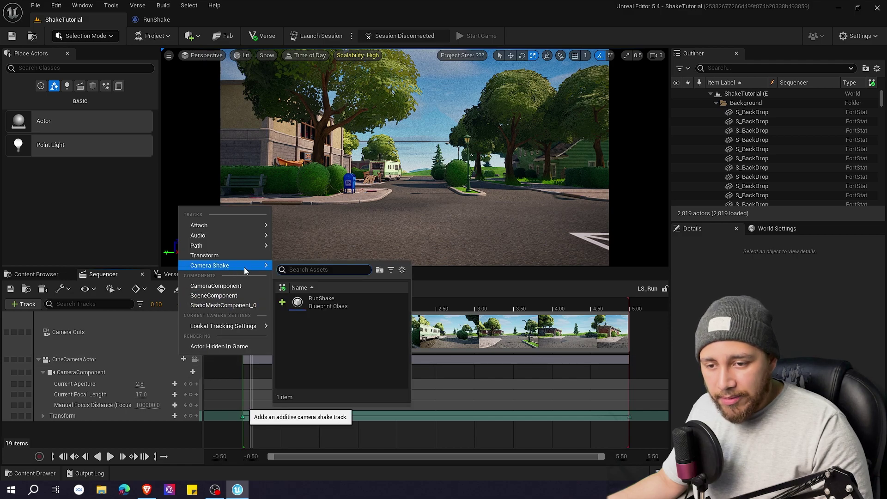
{"action": "left_click", "coordinate": [343, 303]}
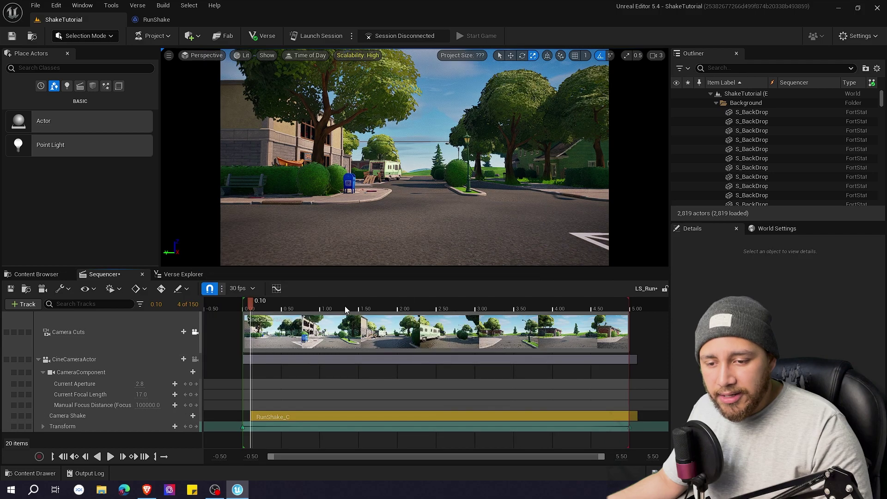
{"action": "left_click_drag", "start_coordinate": [504, 416], "coordinate": [494, 417]}
{"action": "left_click_drag", "start_coordinate": [629, 417], "coordinate": [467, 416]}
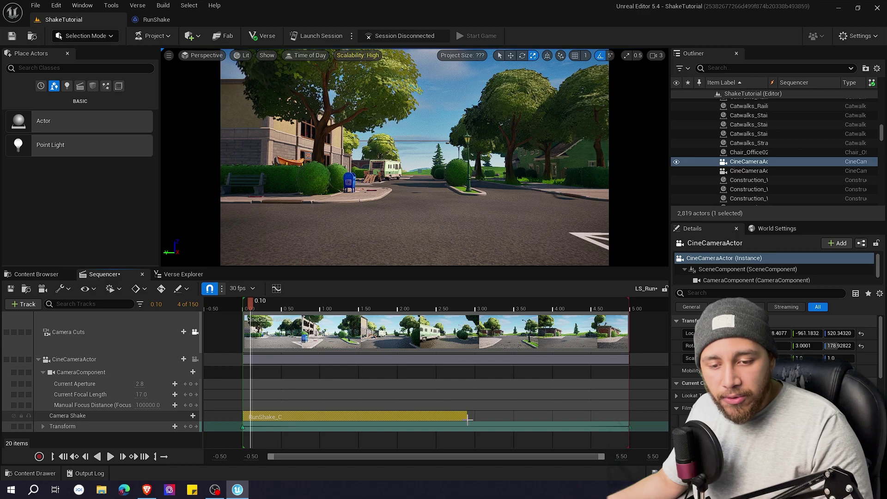
Stretch the RunShake_C section back to 5.00 s and play the shot from the start
{"action": "left_click_drag", "start_coordinate": [466, 417], "coordinate": [630, 418]}
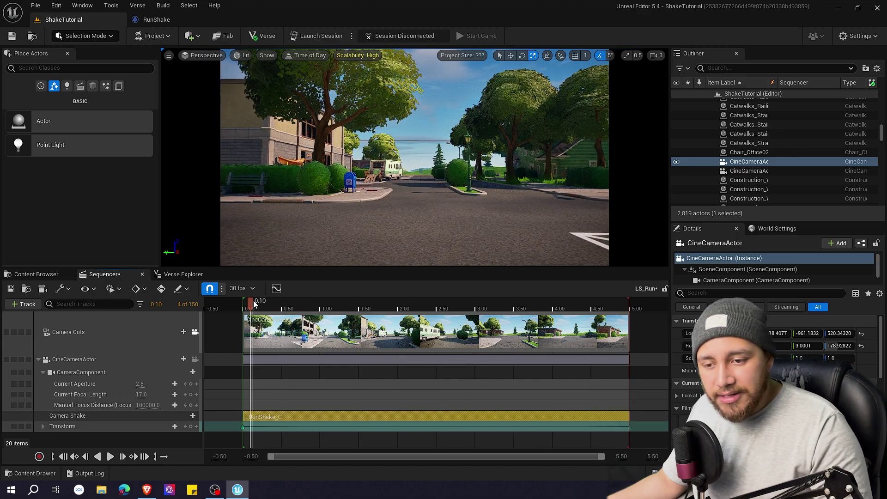
{"action": "left_click_drag", "start_coordinate": [254, 303], "coordinate": [246, 303]}
{"action": "key", "text": "space"}
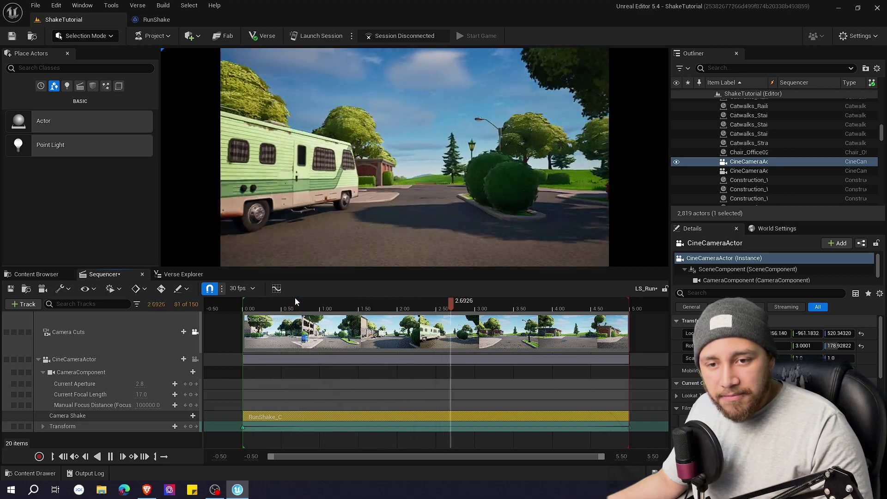
{"action": "key", "text": "space"}
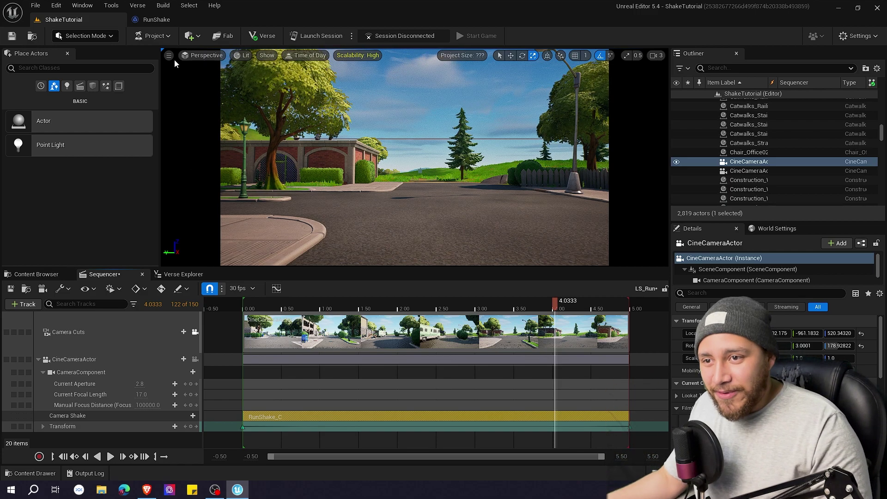
In RunShake's Class Defaults, set Location and Rotation Frequency Multipliers to 3.0
{"action": "left_click", "coordinate": [167, 20]}
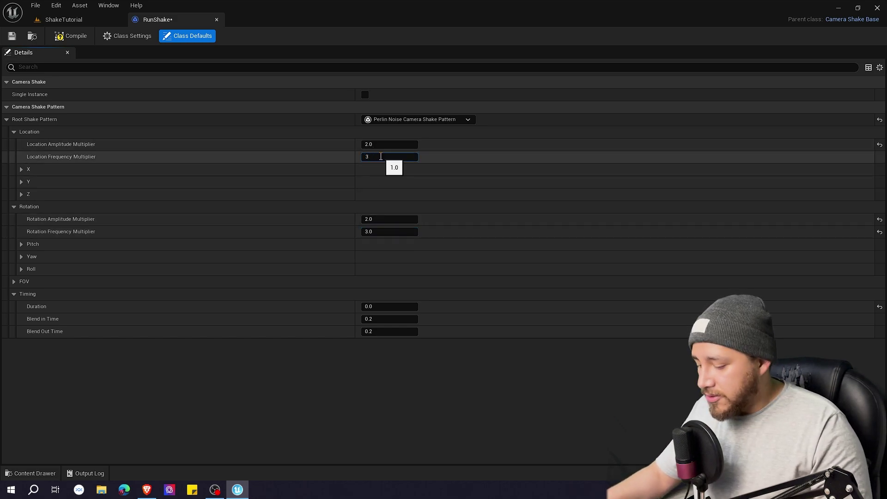
{"action": "type", "text": "3"}
{"action": "key", "text": "Return"}
{"action": "left_click", "coordinate": [435, 154]}
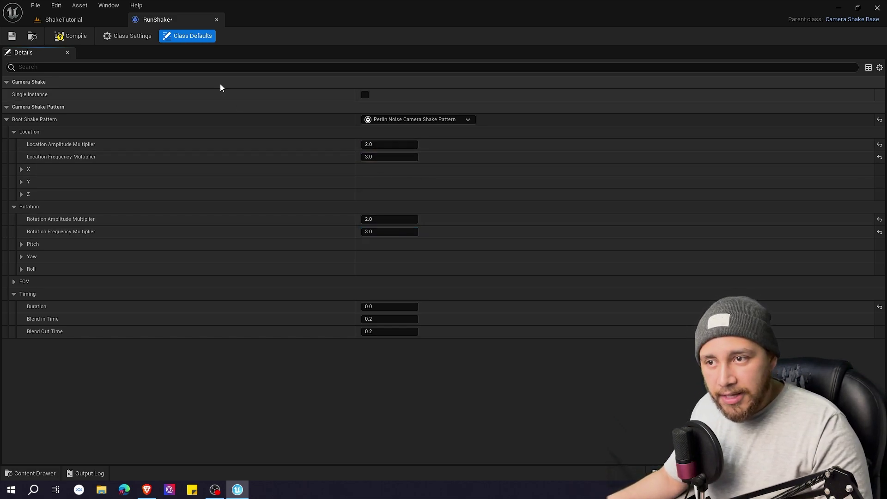
{"action": "left_click", "coordinate": [75, 21]}
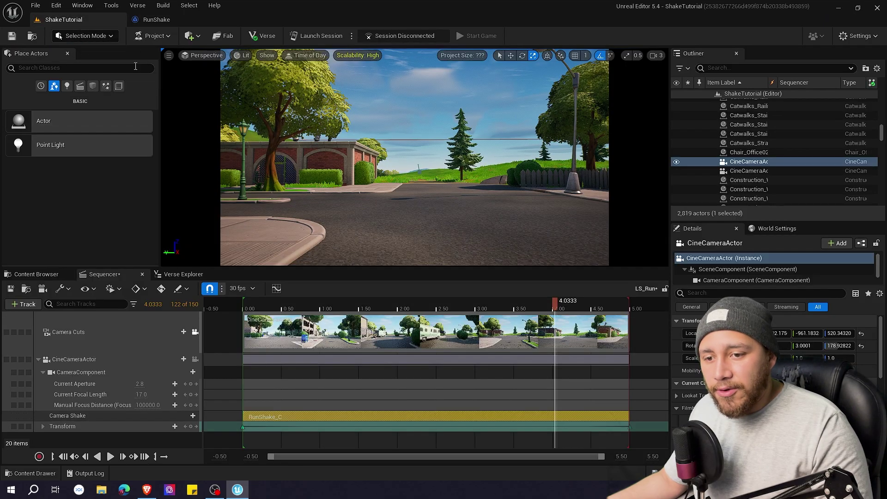
{"action": "left_click", "coordinate": [250, 301]}
{"action": "key", "text": "space"}
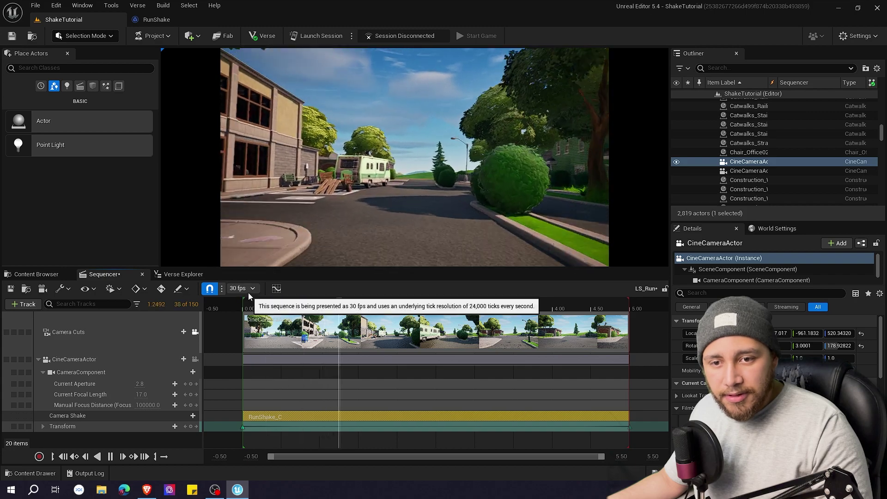
{"action": "key", "text": "space"}
{"action": "left_click", "coordinate": [416, 265]}
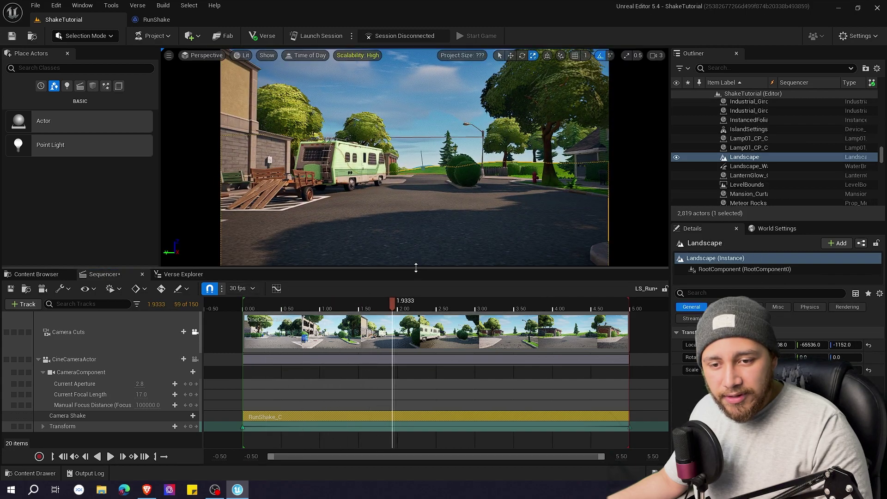
{"action": "left_click_drag", "start_coordinate": [416, 266], "coordinate": [407, 304]}
{"action": "left_click_drag", "start_coordinate": [303, 338], "coordinate": [250, 338]}
{"action": "key", "text": "space"}
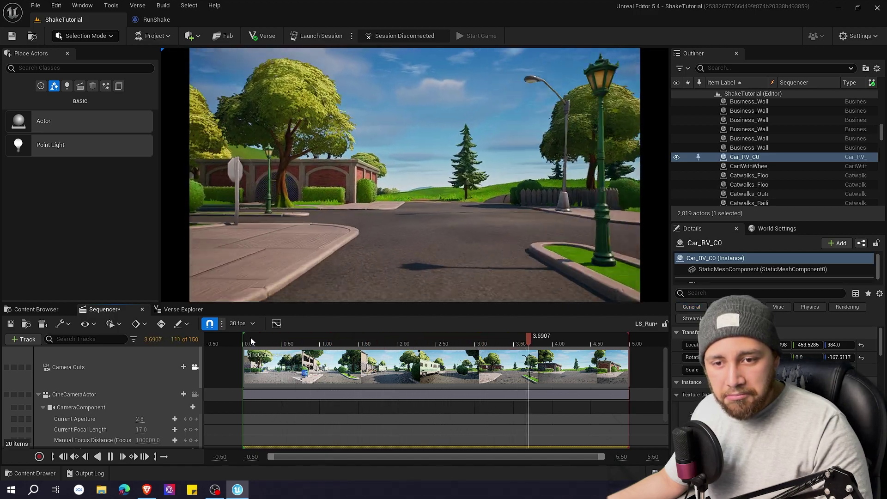
{"action": "key", "text": "space"}
{"action": "left_click_drag", "start_coordinate": [358, 303], "coordinate": [354, 255]}
{"action": "left_click", "coordinate": [254, 285]}
{"action": "left_click", "coordinate": [157, 20]}
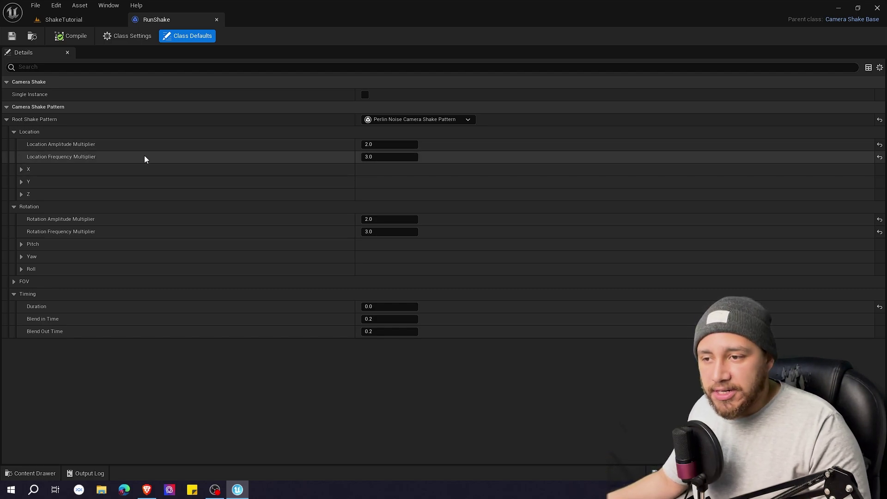
Expand the X, Y, Z, Pitch, Yaw and Roll axis settings in Details
{"action": "left_click", "coordinate": [23, 169]}
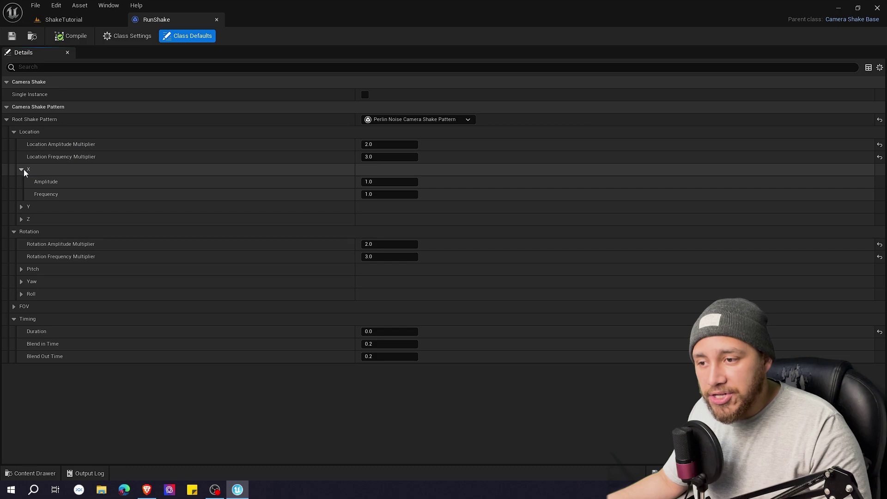
{"action": "left_click", "coordinate": [22, 206]}
{"action": "left_click", "coordinate": [21, 244]}
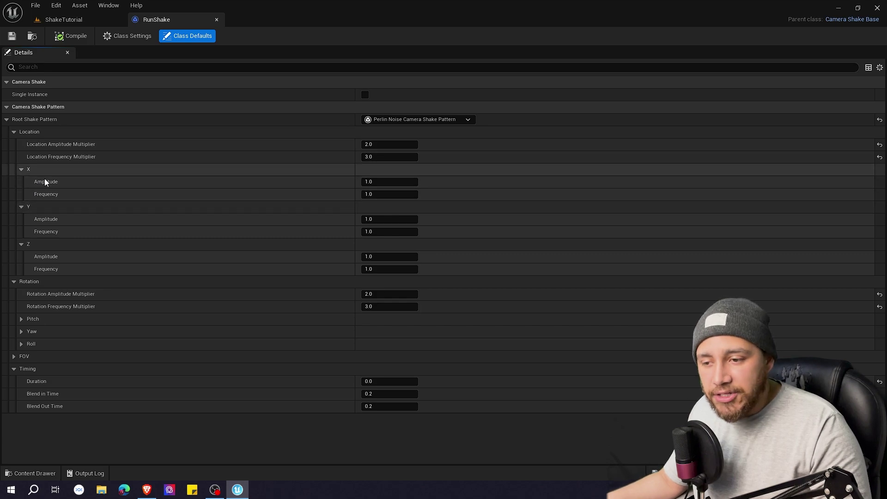
{"action": "left_click", "coordinate": [22, 318]}
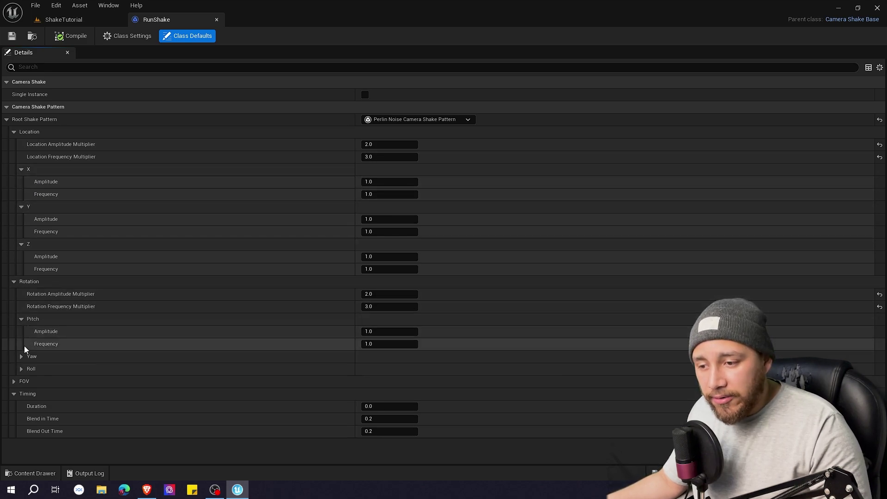
{"action": "left_click", "coordinate": [21, 356]}
{"action": "left_click", "coordinate": [22, 394]}
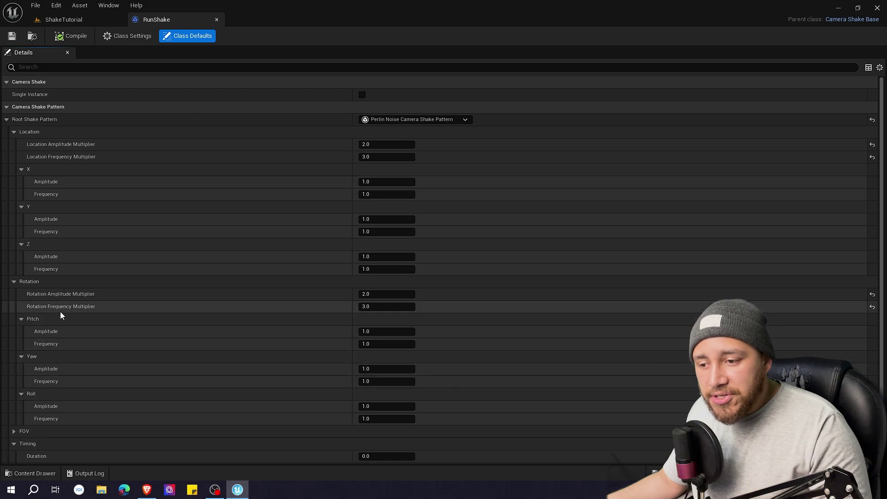
Set the Rotation Pitch Amplitude to 4.0
{"action": "scroll", "coordinate": [60, 311], "scroll_direction": "down", "scroll_amount": 1}
{"action": "scroll", "coordinate": [93, 363], "scroll_direction": "down", "scroll_amount": 1}
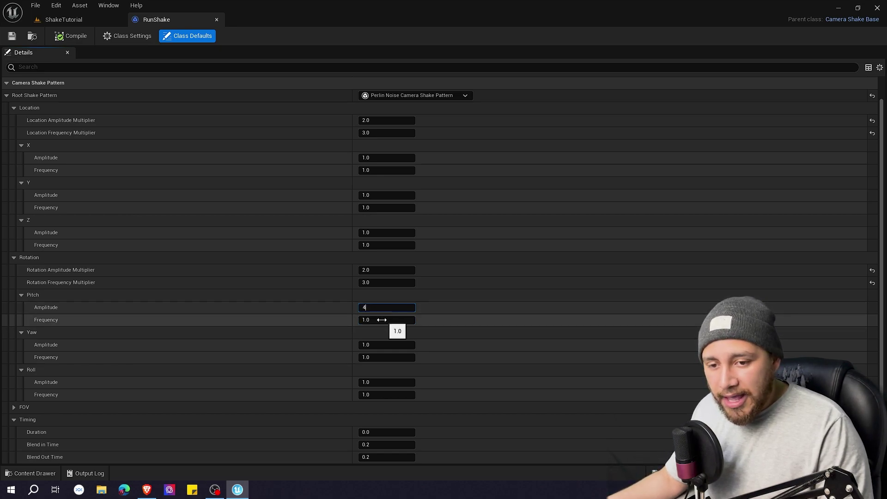
{"action": "key", "text": "Return"}
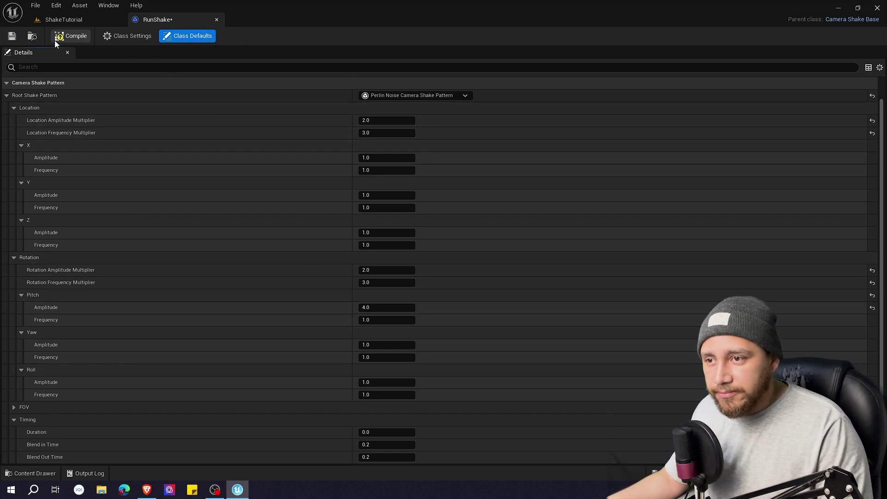
Trim RunShake_C to end near 1.6 s, preview the pitch shake, then extend it back to 5.00
{"action": "left_click", "coordinate": [79, 20]}
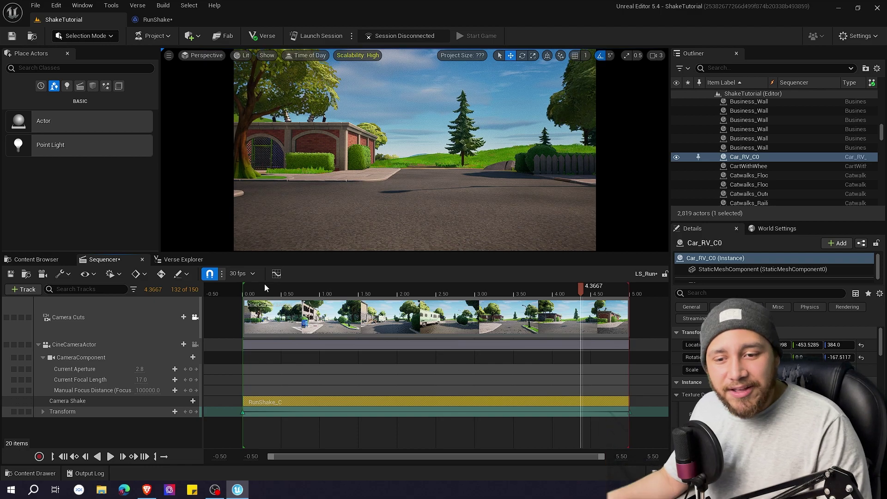
{"action": "left_click", "coordinate": [333, 289]}
{"action": "left_click_drag", "start_coordinate": [629, 399], "coordinate": [370, 400]}
{"action": "left_click_drag", "start_coordinate": [333, 287], "coordinate": [269, 290]}
{"action": "key", "text": "space"}
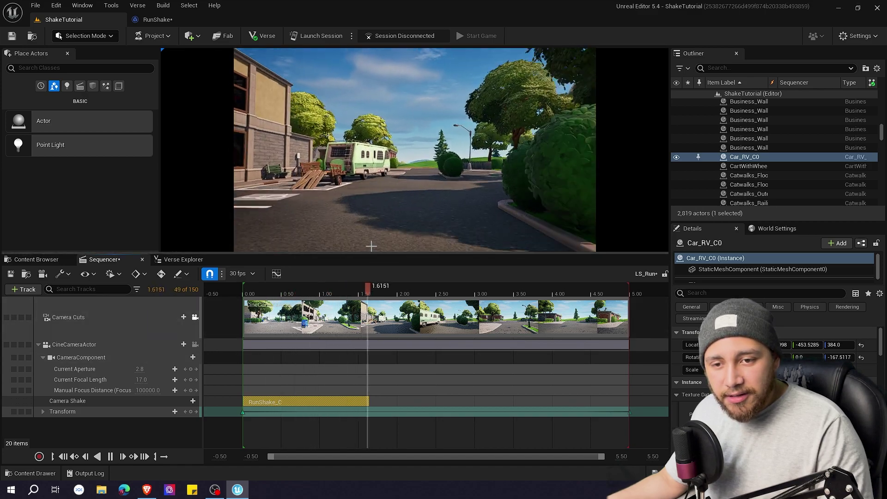
{"action": "key", "text": "space"}
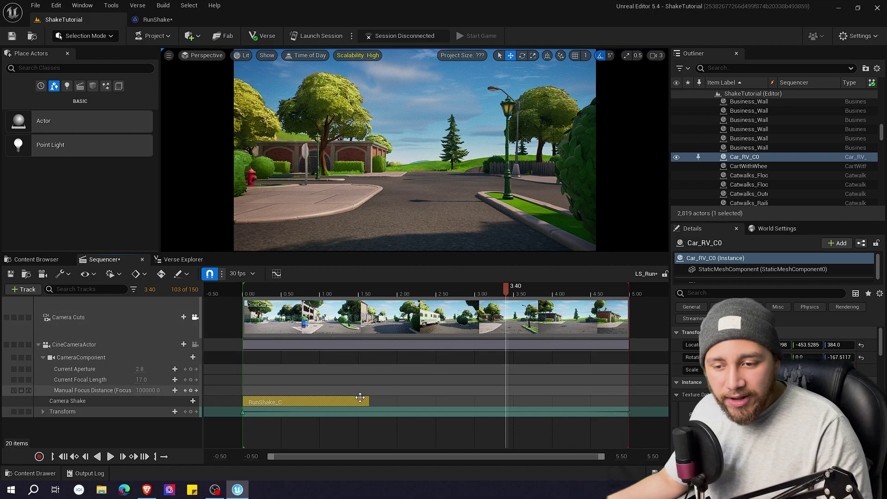
{"action": "left_click_drag", "start_coordinate": [369, 401], "coordinate": [630, 396]}
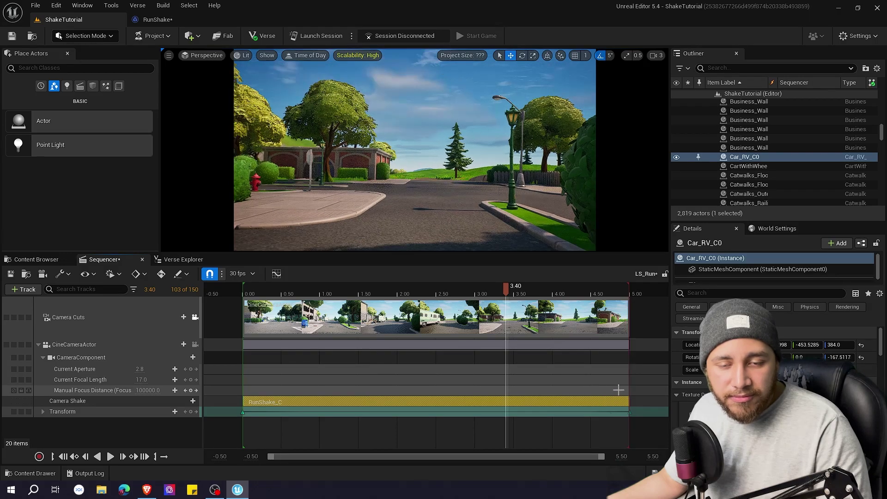
{"action": "left_click_drag", "start_coordinate": [549, 253], "coordinate": [549, 278]}
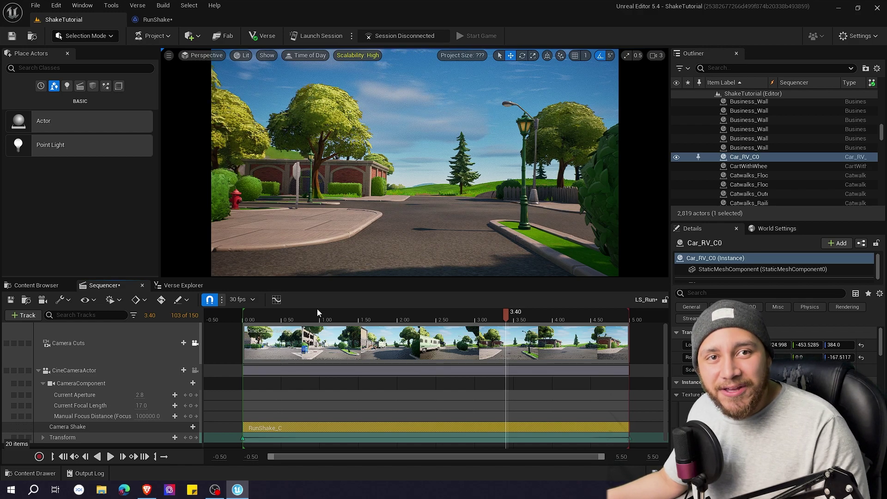
{"action": "left_click", "coordinate": [34, 284]}
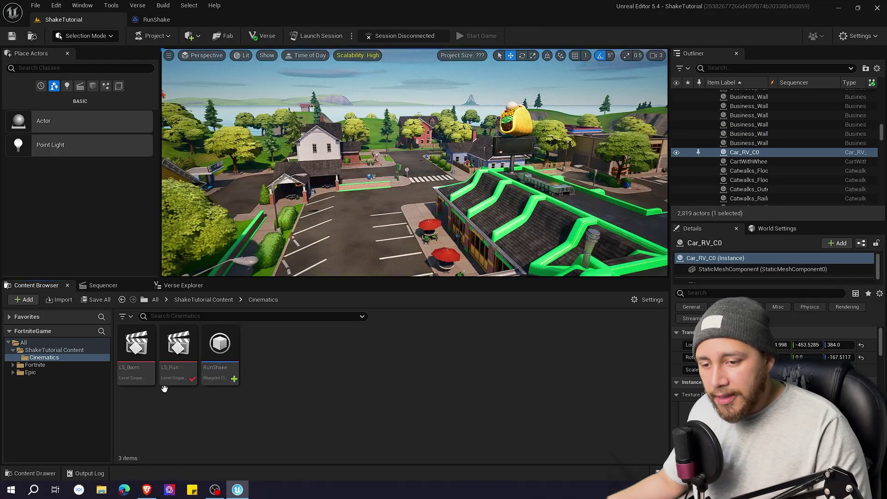
{"action": "left_click", "coordinate": [137, 346]}
{"action": "double_click", "coordinate": [136, 346]}
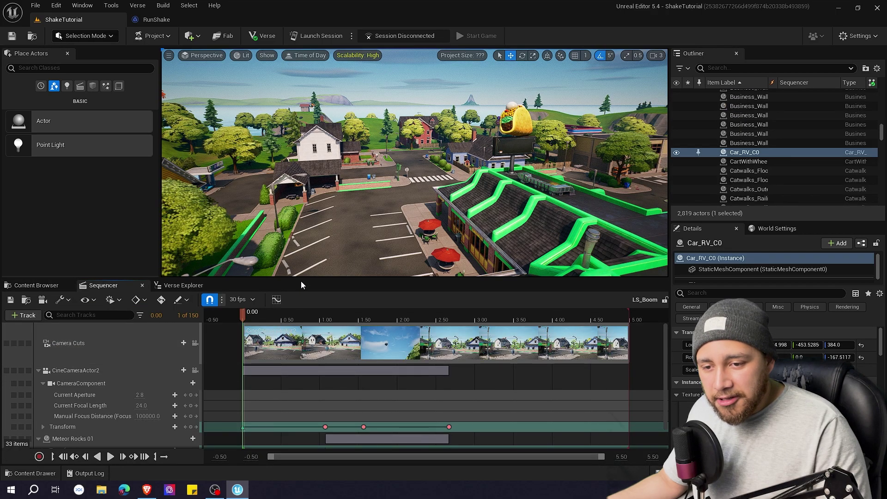
{"action": "left_click_drag", "start_coordinate": [300, 281], "coordinate": [300, 259]}
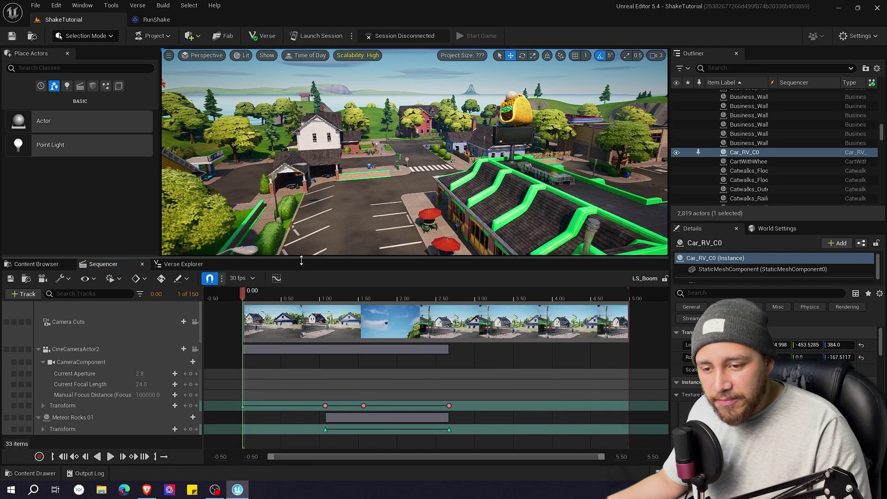
{"action": "left_click", "coordinate": [195, 322]}
{"action": "key", "text": "space"}
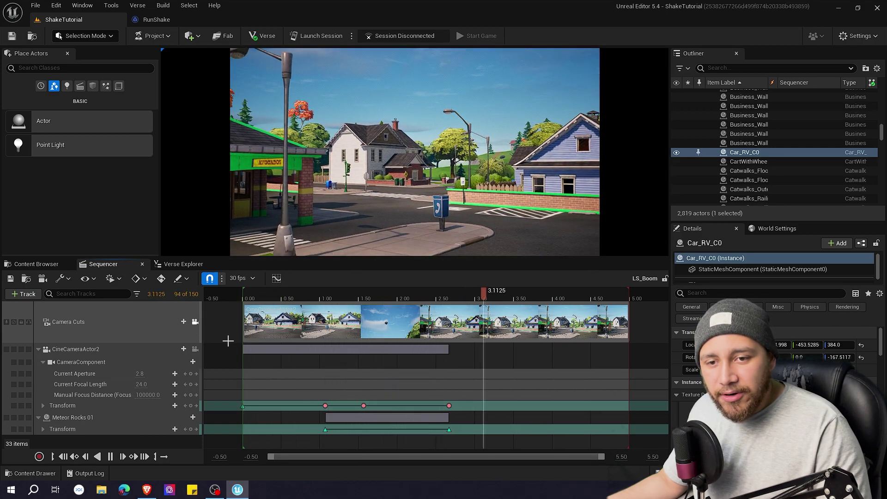
{"action": "key", "text": "space"}
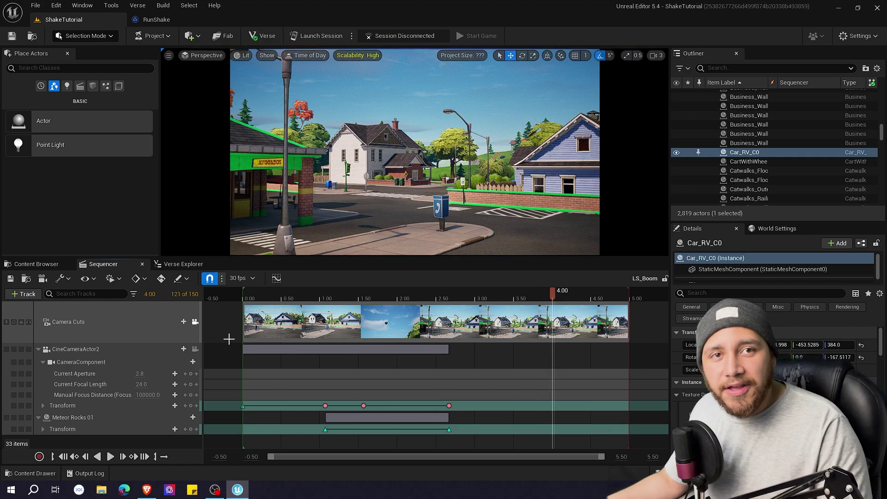
{"action": "left_click", "coordinate": [351, 299]}
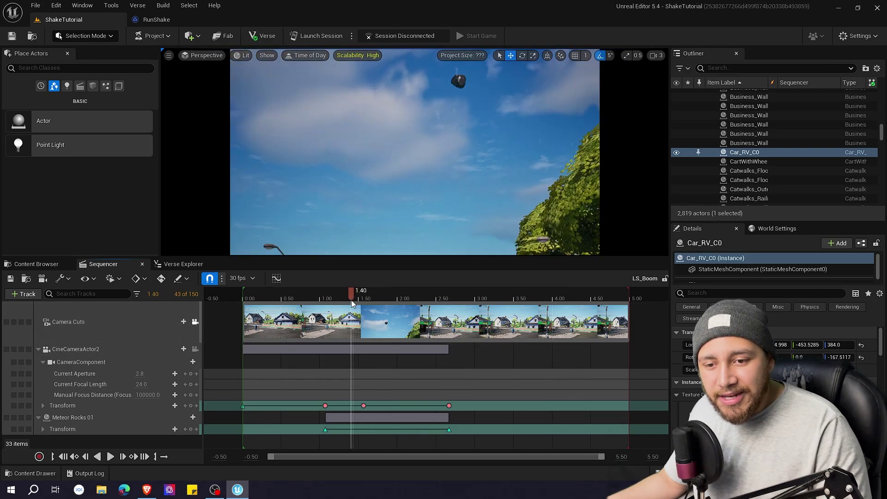
{"action": "key", "text": "space"}
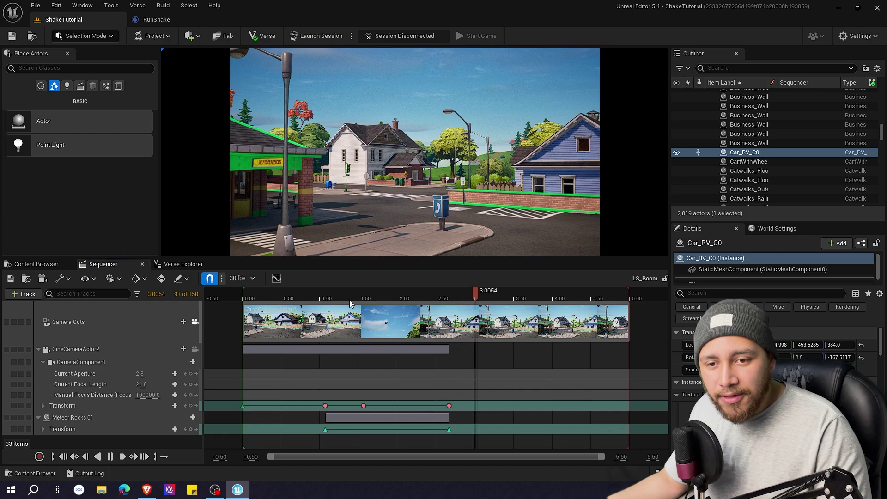
{"action": "key", "text": "space"}
{"action": "left_click_drag", "start_coordinate": [349, 300], "coordinate": [454, 301]}
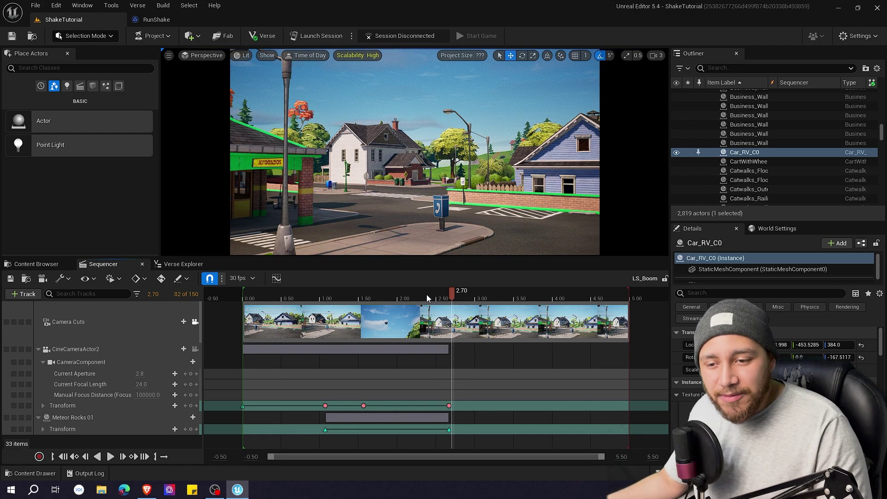
Create a CameraShakeBase Blueprint Class named BoomShake in the Cinematics folder beside RunShake
{"action": "left_click", "coordinate": [37, 265]}
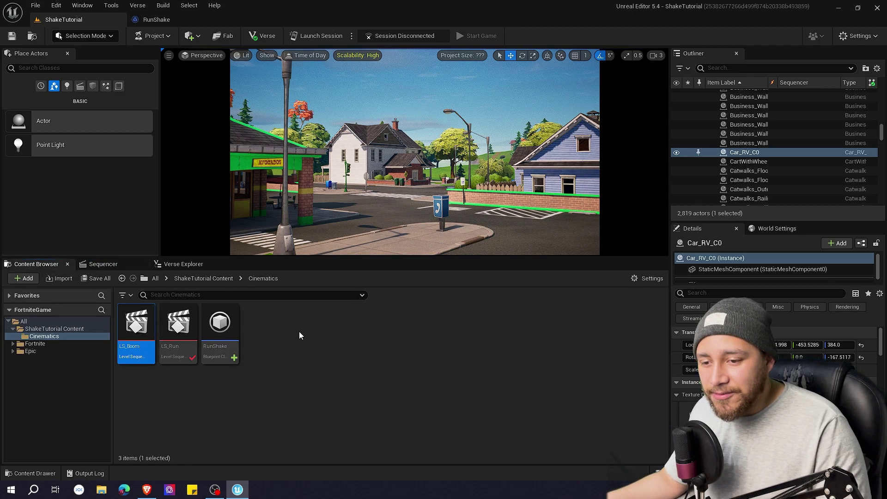
{"action": "right_click", "coordinate": [273, 340]}
{"action": "left_click", "coordinate": [326, 140]}
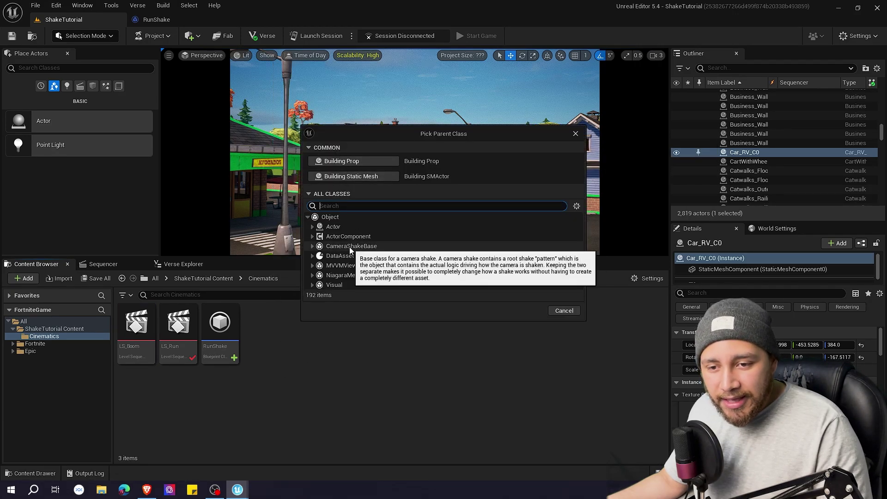
{"action": "left_click", "coordinate": [349, 247]}
{"action": "left_click", "coordinate": [529, 311]}
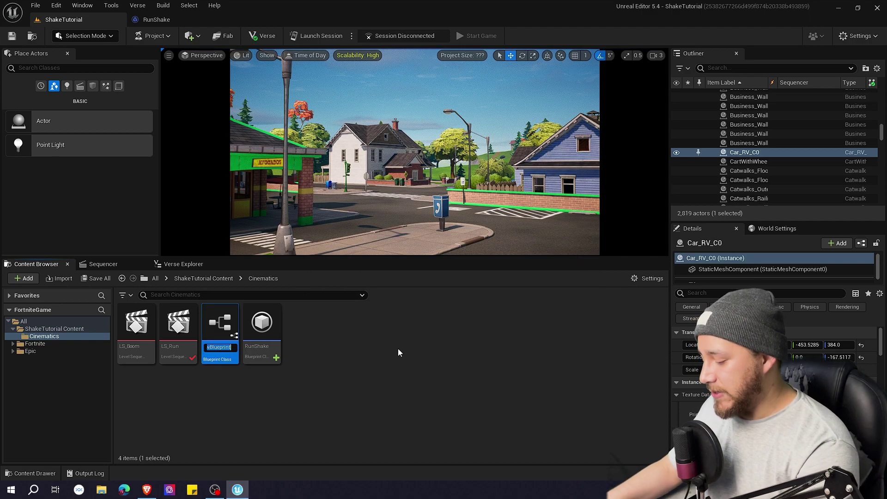
{"action": "type", "text": "Boom"}
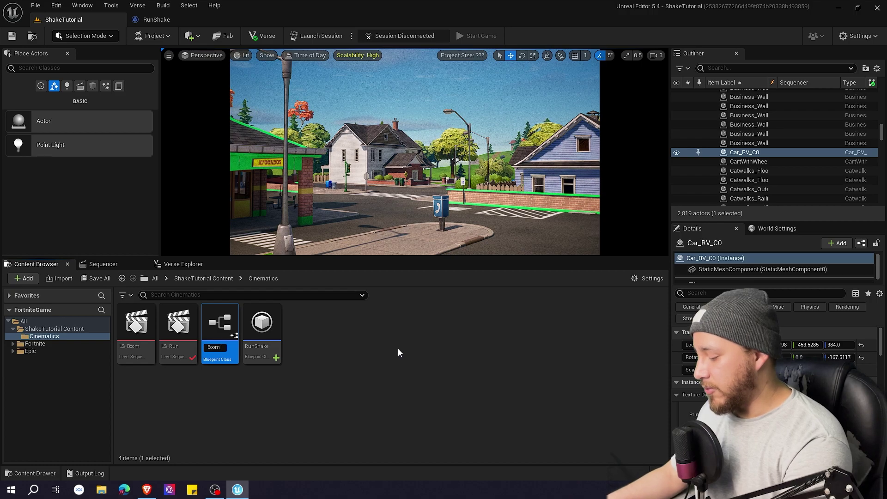
{"action": "type", "text": "Shake"}
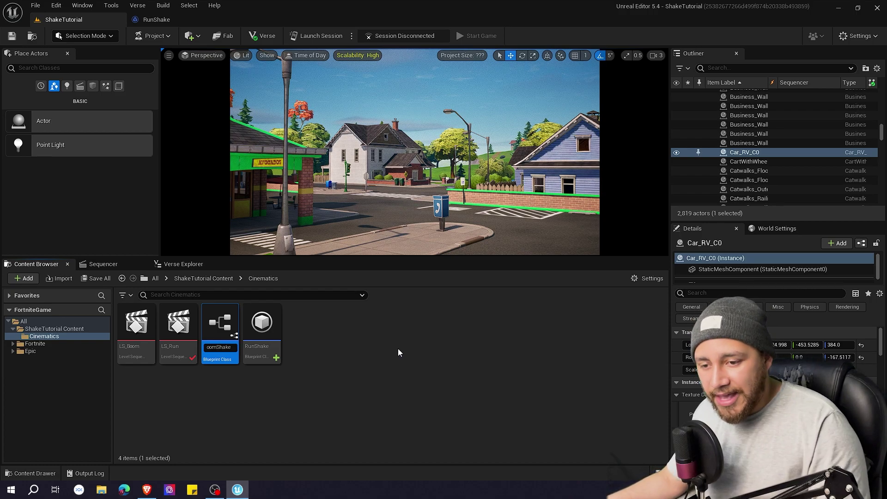
{"action": "key", "text": "Return"}
{"action": "left_click", "coordinate": [342, 365]}
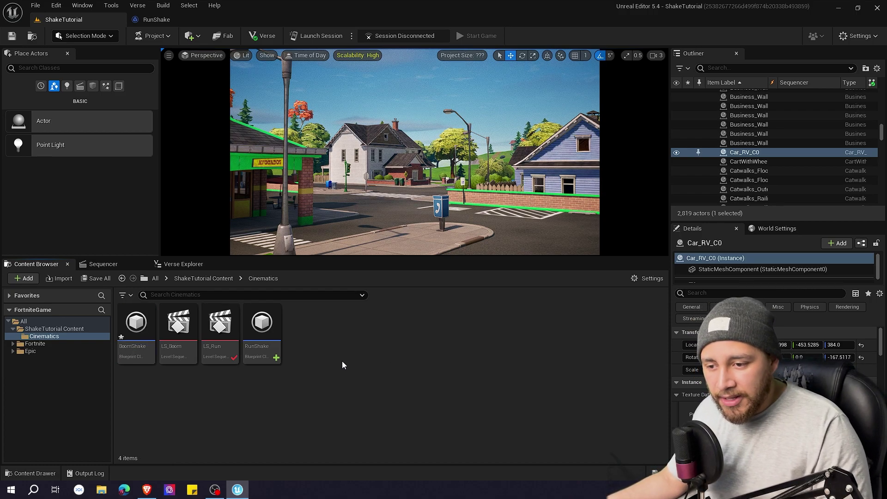
Open BoomShake and set its Root Shake Pattern to Perlin Noise
{"action": "double_click", "coordinate": [137, 323]}
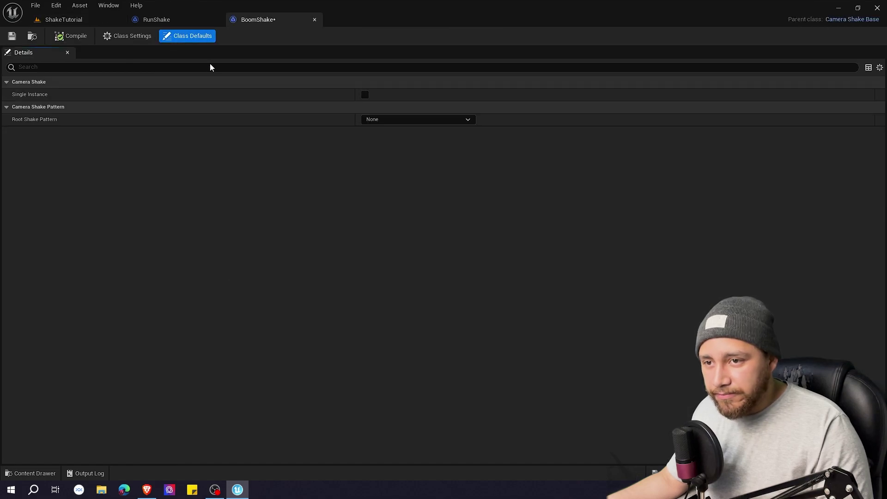
{"action": "left_click", "coordinate": [409, 122]}
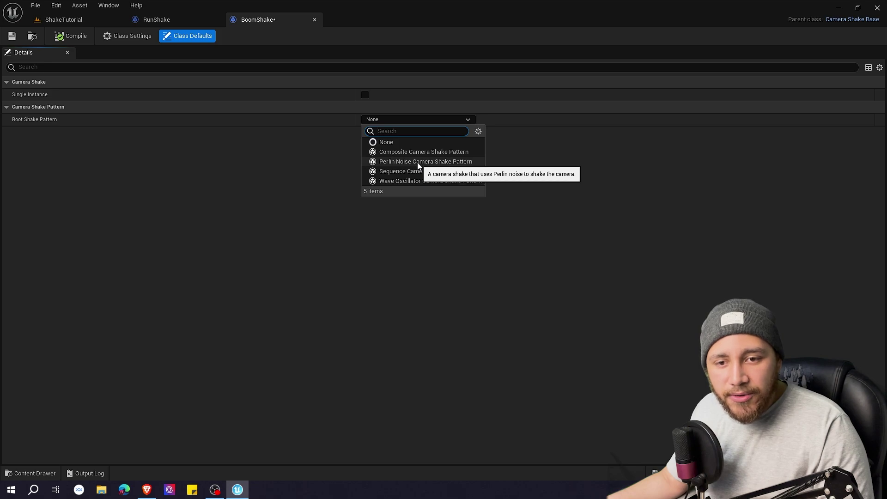
{"action": "left_click", "coordinate": [417, 162]}
Set Location and Rotation amplitude and frequency multipliers all to 5.0
{"action": "left_click", "coordinate": [14, 132]}
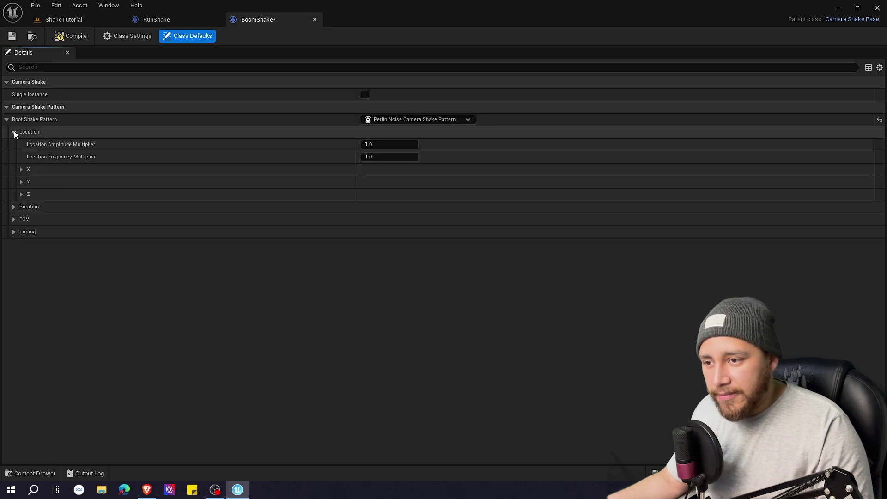
{"action": "left_click", "coordinate": [14, 206]}
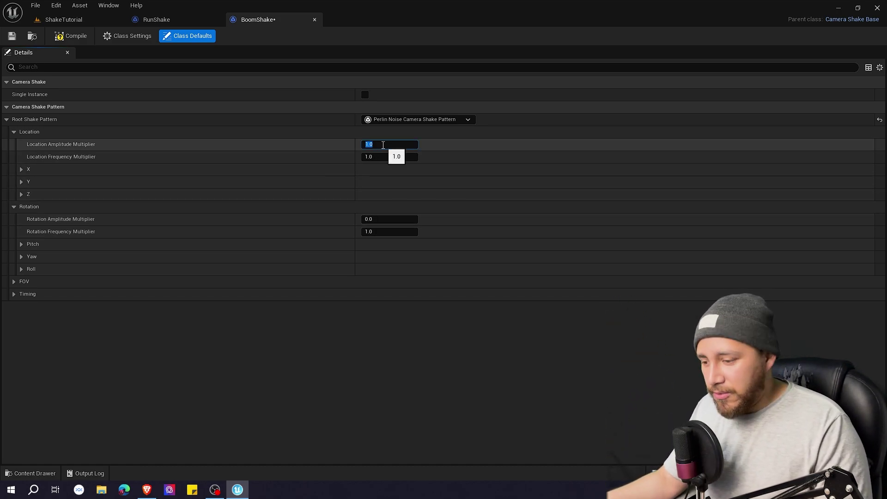
{"action": "key", "text": "Return"}
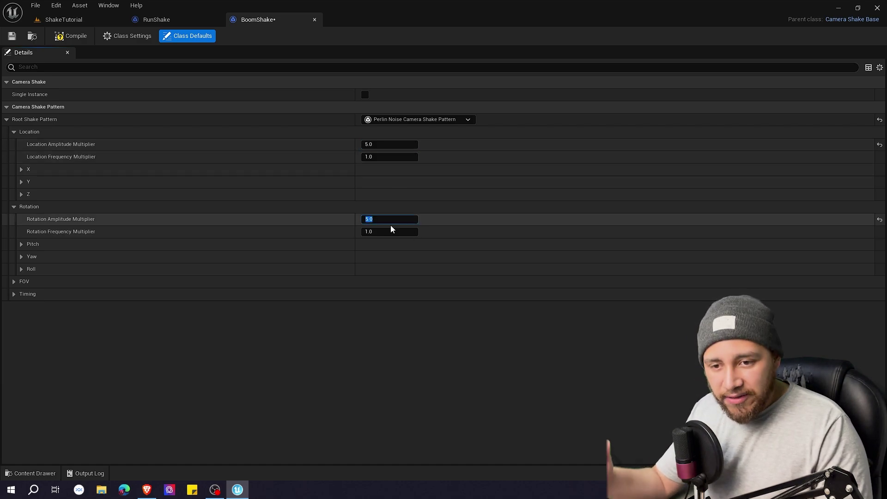
{"action": "left_click", "coordinate": [383, 157]}
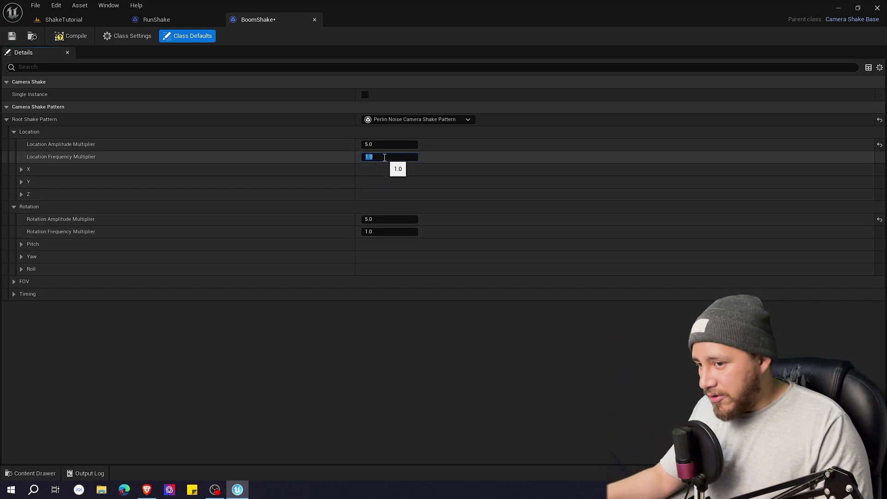
{"action": "type", "text": "5"}
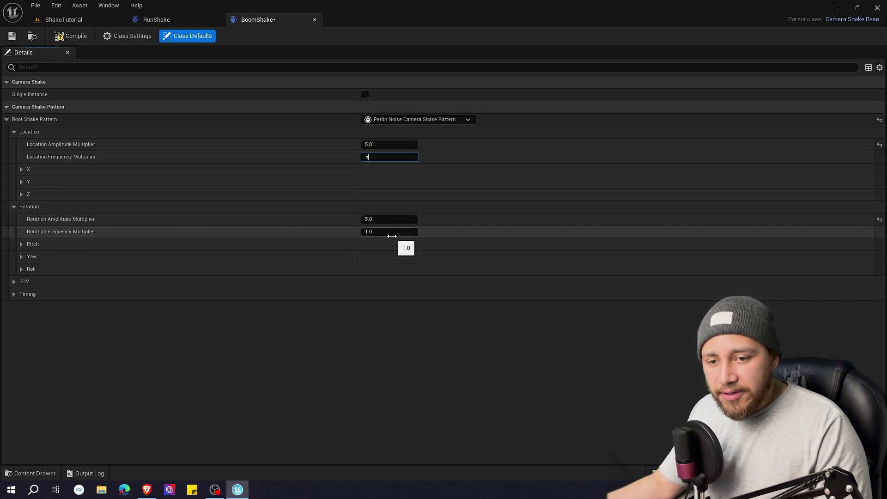
{"action": "type", "text": "5"}
{"action": "key", "text": "Return"}
Set BoomShake's Timing to a 2.0 Duration and a 1.5 Blend Out Time, then compile and save the Blueprint
{"action": "left_click", "coordinate": [15, 294]}
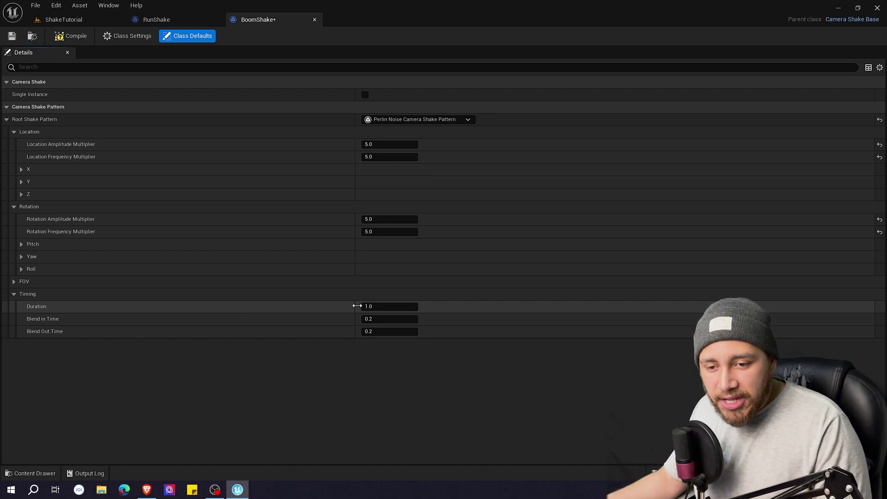
{"action": "left_click", "coordinate": [386, 308]}
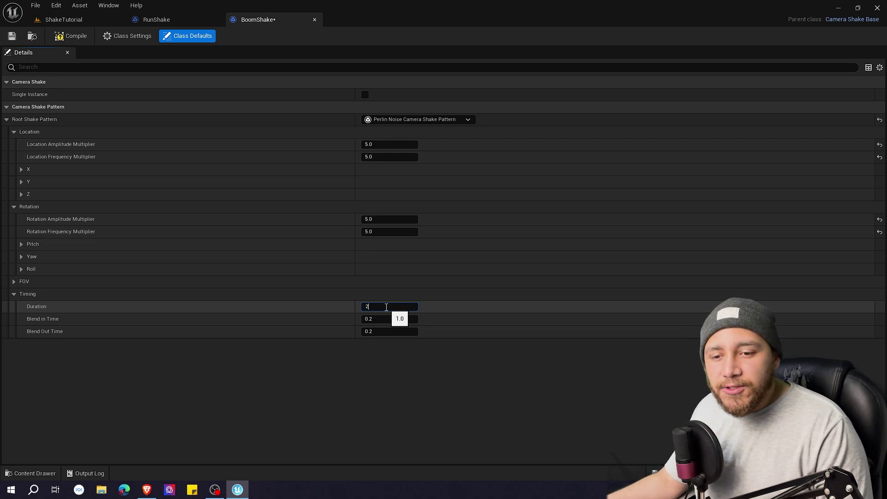
{"action": "left_click", "coordinate": [200, 322]}
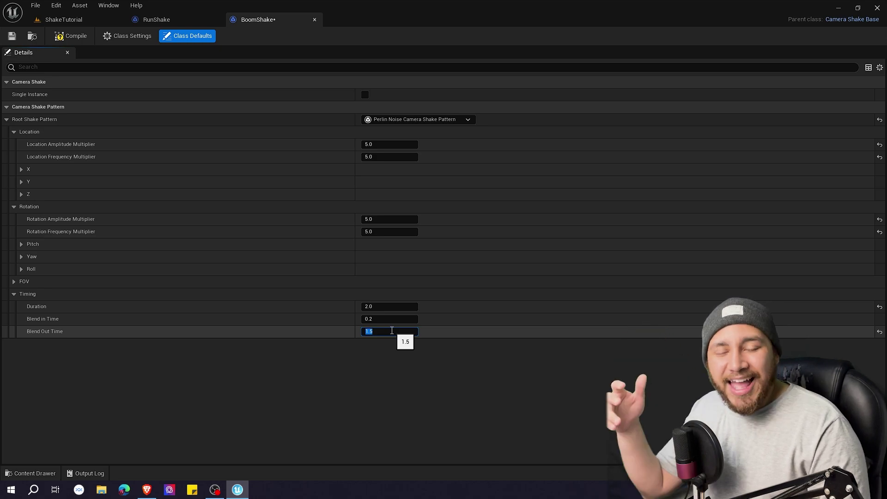
{"action": "left_click", "coordinate": [387, 351]}
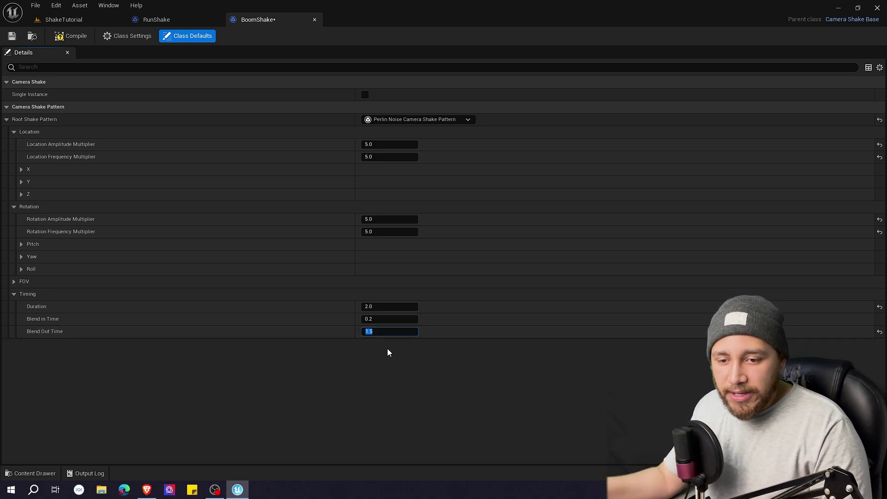
{"action": "left_click", "coordinate": [65, 38]}
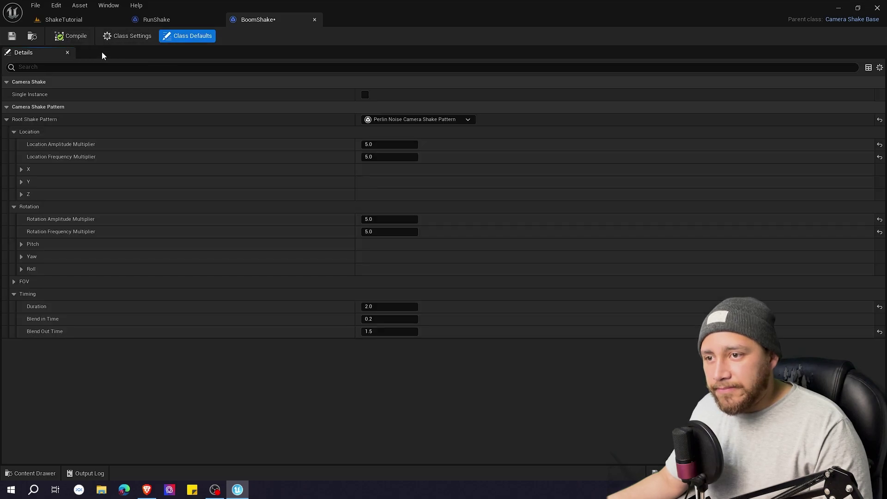
{"action": "left_click", "coordinate": [13, 37]}
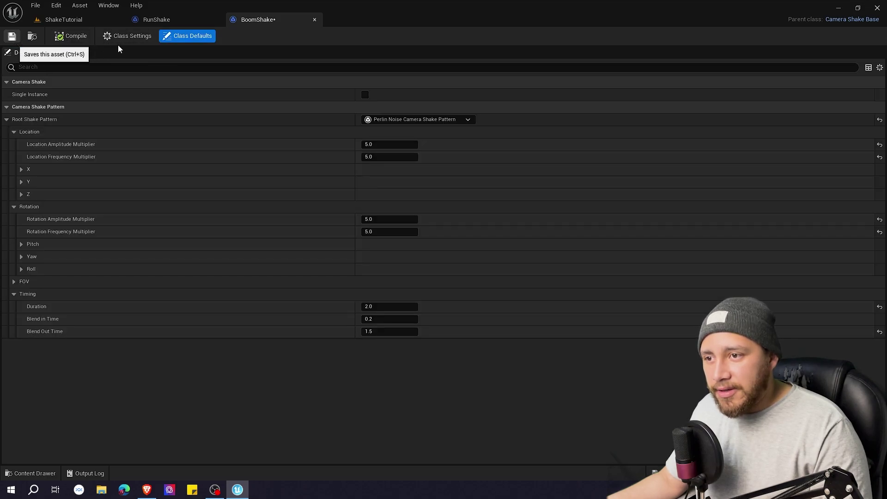
Return to the LS_Boom sequence in ShakeTutorial and place the playhead around frame 73
{"action": "left_click", "coordinate": [75, 20]}
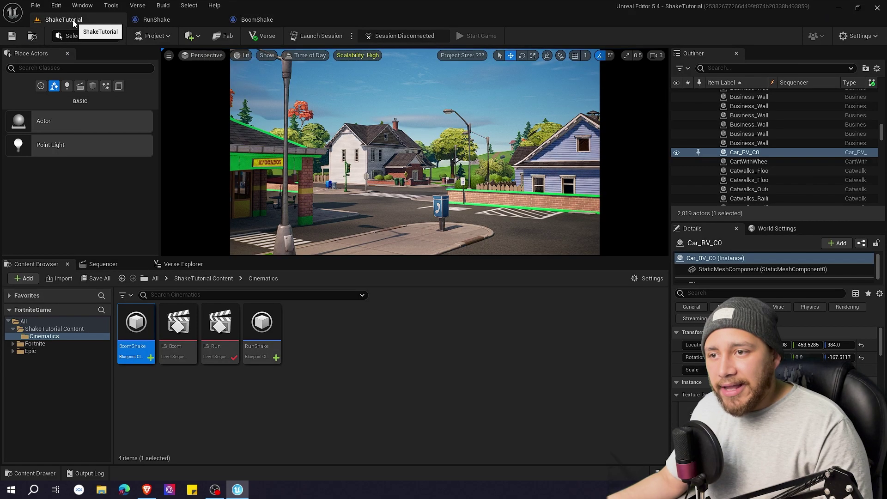
{"action": "left_click", "coordinate": [99, 264]}
{"action": "mouse_move", "coordinate": [444, 294]}
{"action": "left_mouse_down"}
{"action": "mouse_move", "coordinate": [404, 290]}
{"action": "mouse_move", "coordinate": [432, 290]}
{"action": "left_mouse_up"}
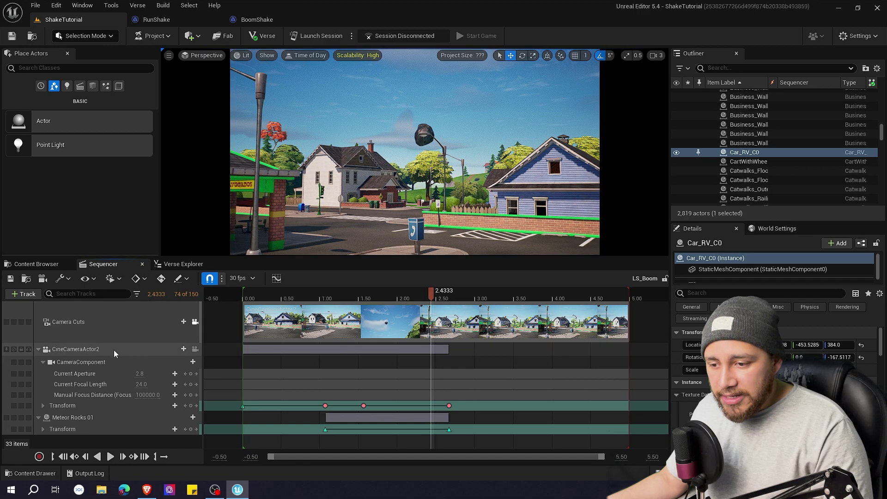
Add a BoomShake Camera Shake track to CineCameraActor2
{"action": "left_click", "coordinate": [143, 347]}
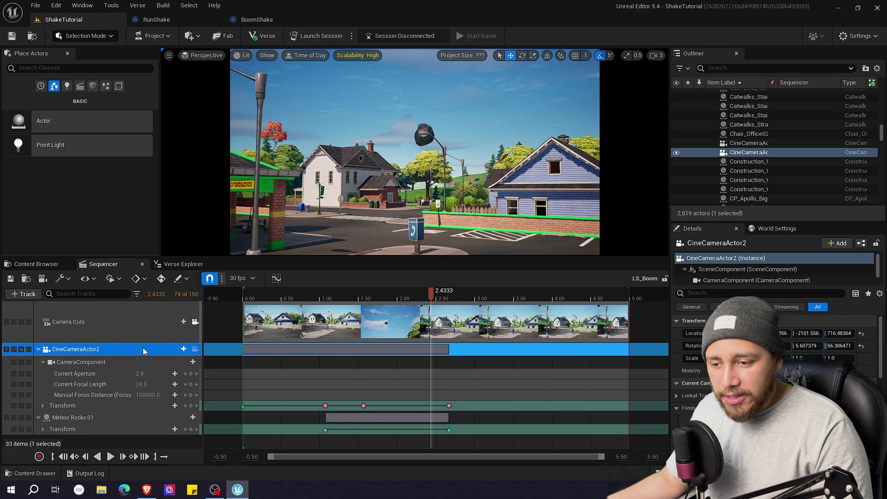
{"action": "left_click", "coordinate": [184, 349]}
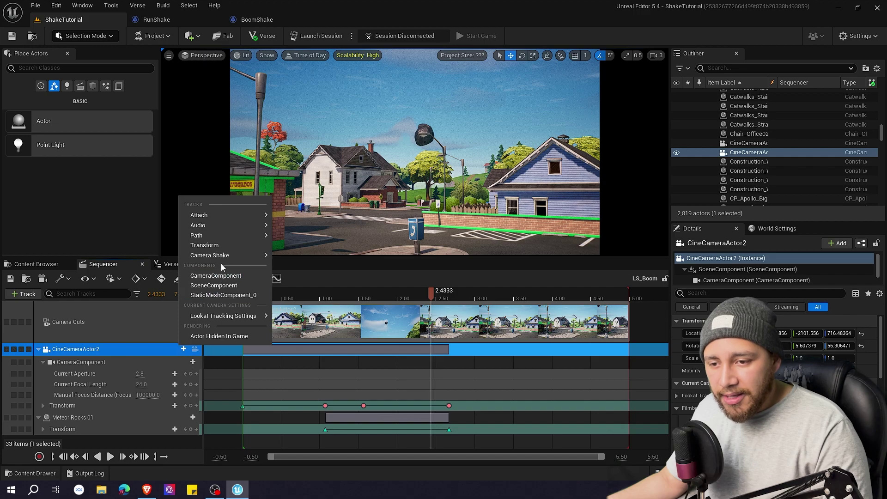
{"action": "mouse_move", "coordinate": [224, 257]}
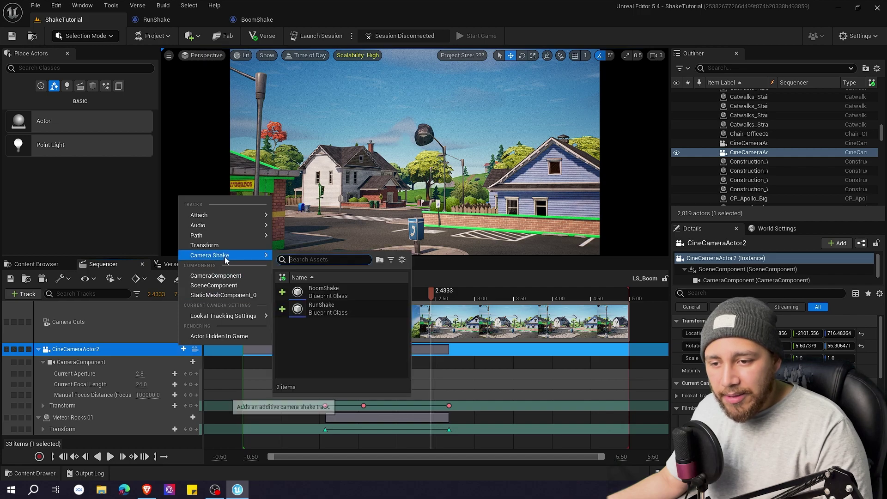
{"action": "left_click", "coordinate": [350, 293]}
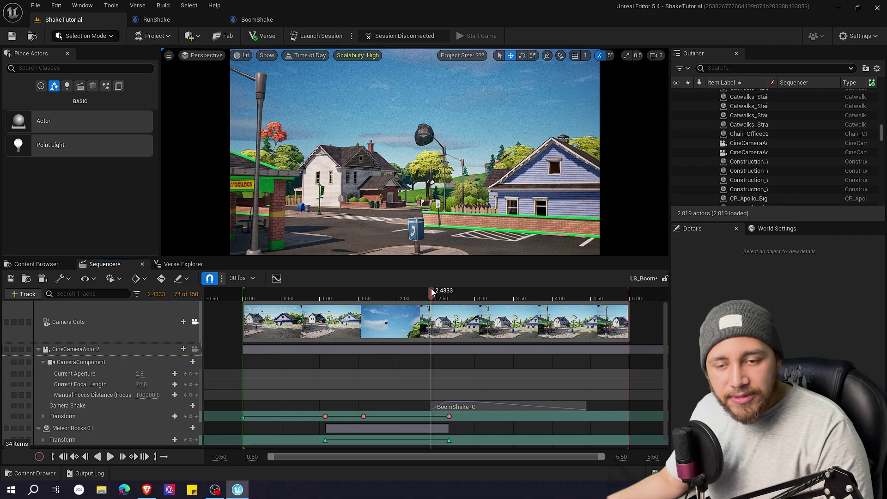
Rewind and play the sequence to preview the BoomShake shake
{"action": "left_click_drag", "start_coordinate": [433, 292], "coordinate": [268, 292]}
{"action": "key", "text": "space"}
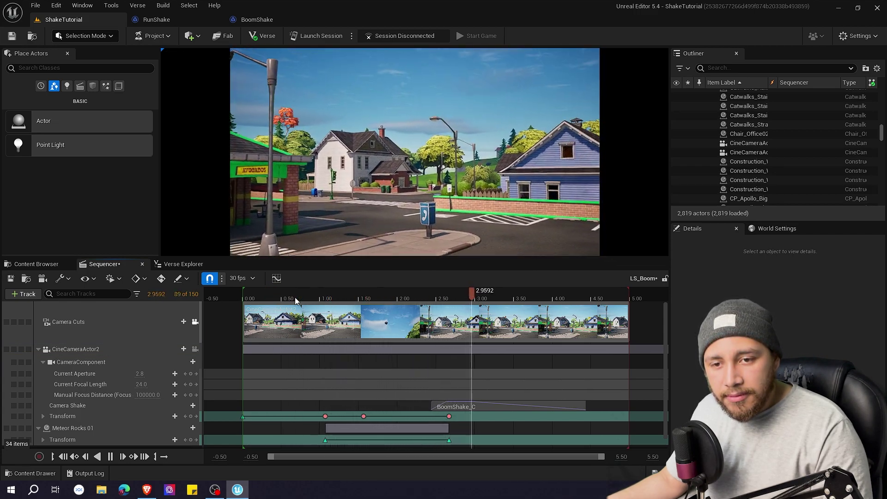
{"action": "key", "text": "space"}
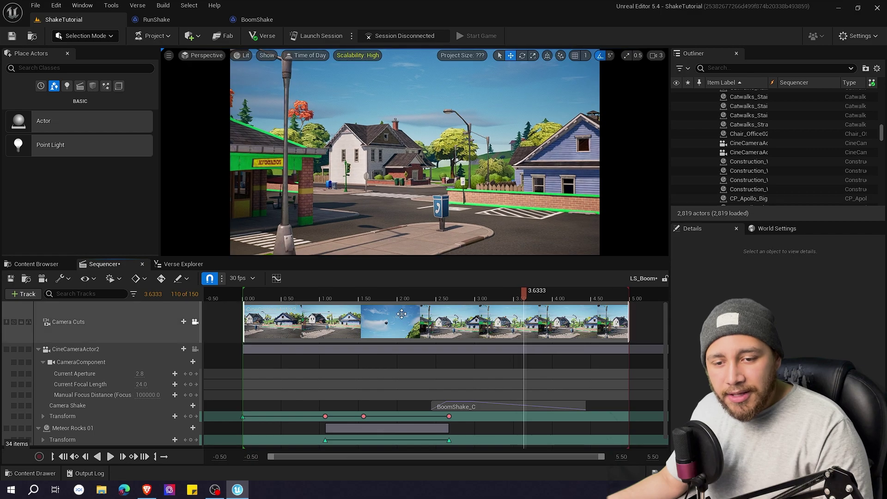
Nudge the BoomShake_C section slightly later, then replay from about 1.3 s and 2.5 s
{"action": "left_click", "coordinate": [452, 405]}
{"action": "left_click_drag", "start_coordinate": [451, 405], "coordinate": [469, 406]}
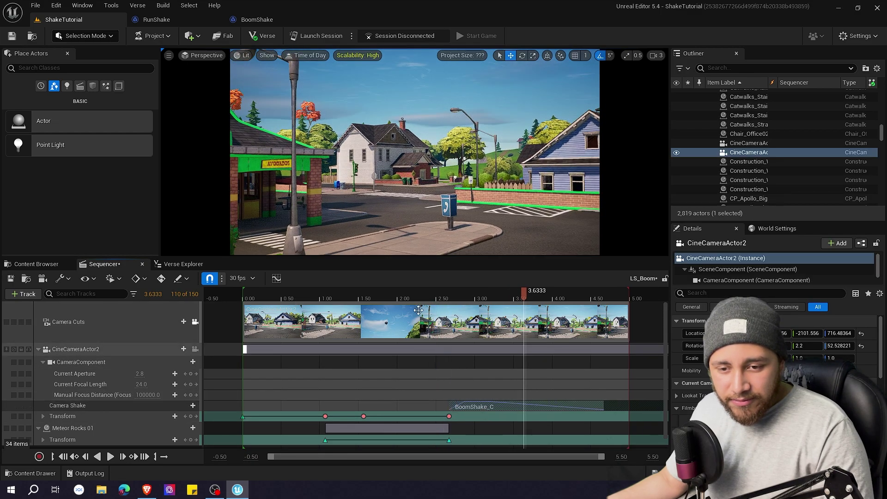
{"action": "left_click", "coordinate": [350, 299]}
{"action": "key", "text": "space"}
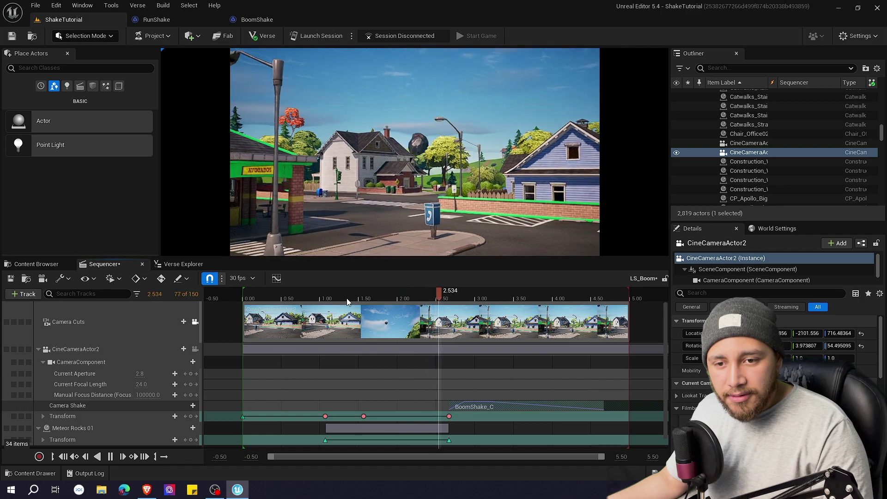
{"action": "key", "text": "space"}
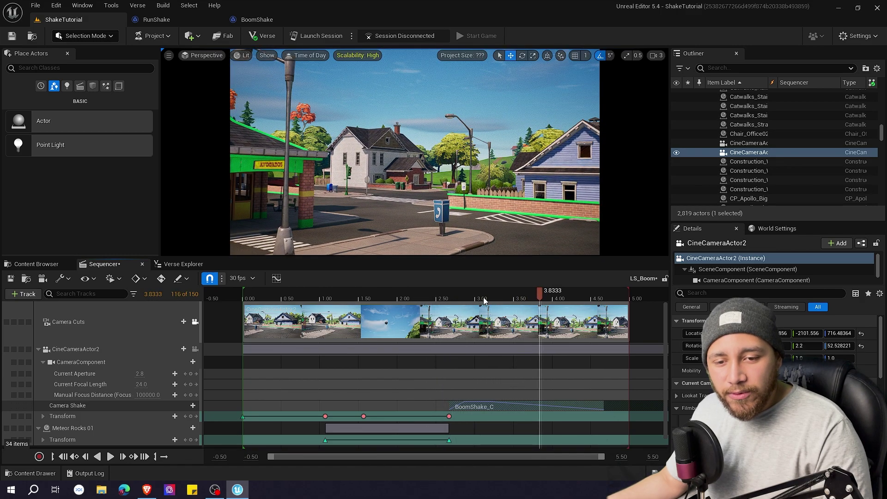
{"action": "left_click", "coordinate": [442, 298]}
{"action": "key", "text": "space"}
{"action": "key", "text": "space"}
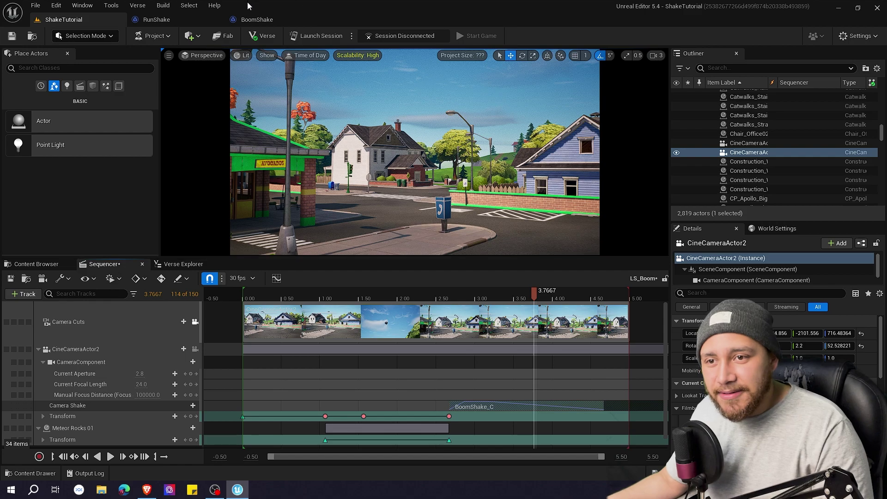
Give BoomShake frequency multipliers of 10, rotation amplitude 4 and 0 blend-in, recompile, and return to ShakeTutorial
{"action": "left_click", "coordinate": [276, 18]}
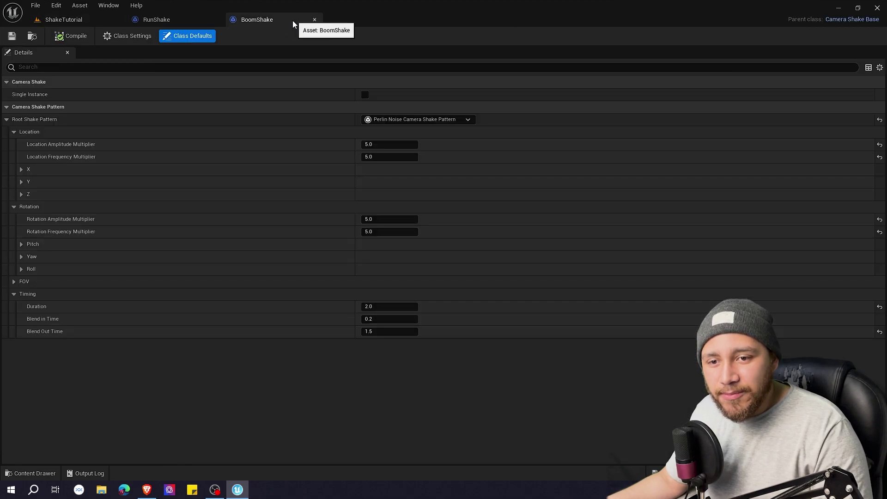
{"action": "left_click", "coordinate": [373, 157]}
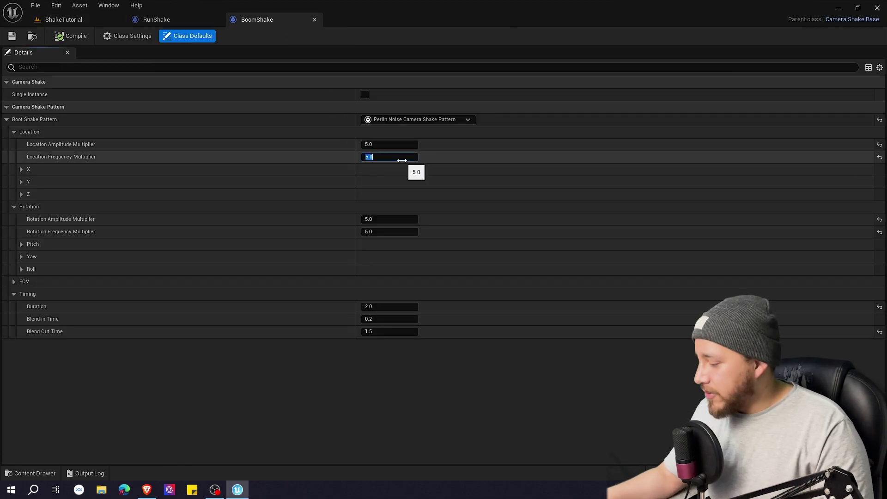
{"action": "type", "text": "10"}
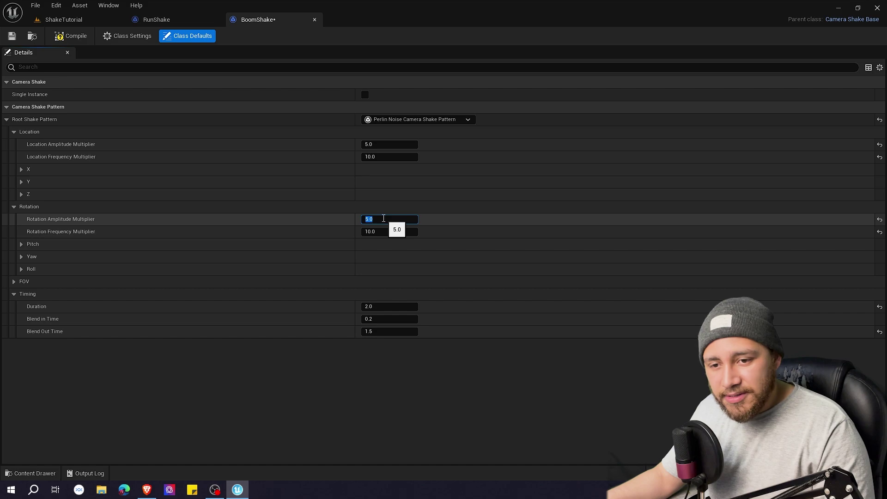
{"action": "type", "text": "4"}
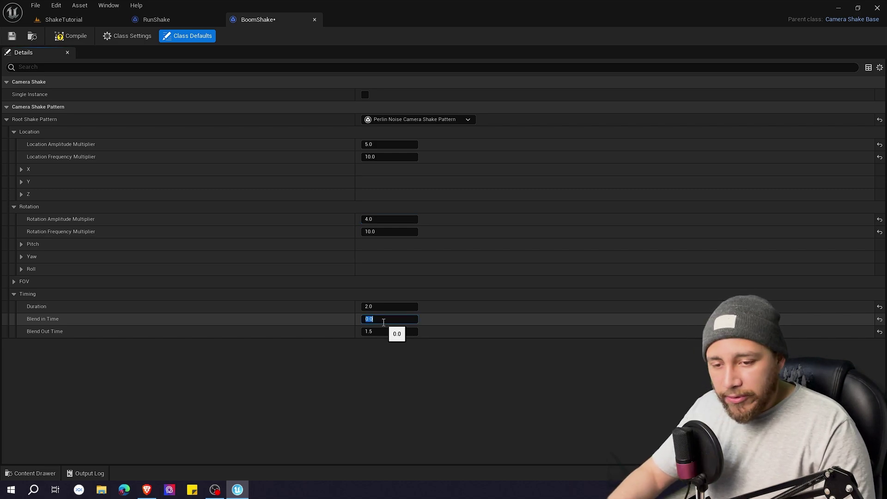
{"action": "left_click", "coordinate": [390, 354]}
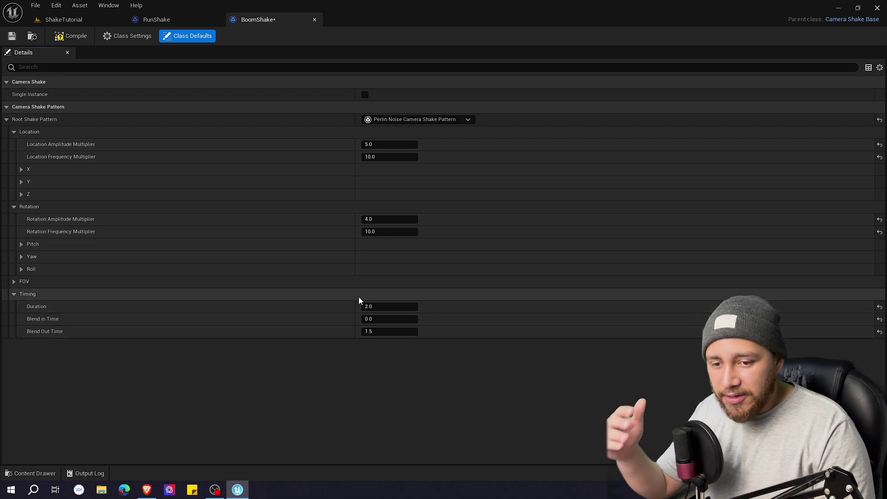
{"action": "left_click", "coordinate": [68, 38]}
{"action": "left_click", "coordinate": [62, 19]}
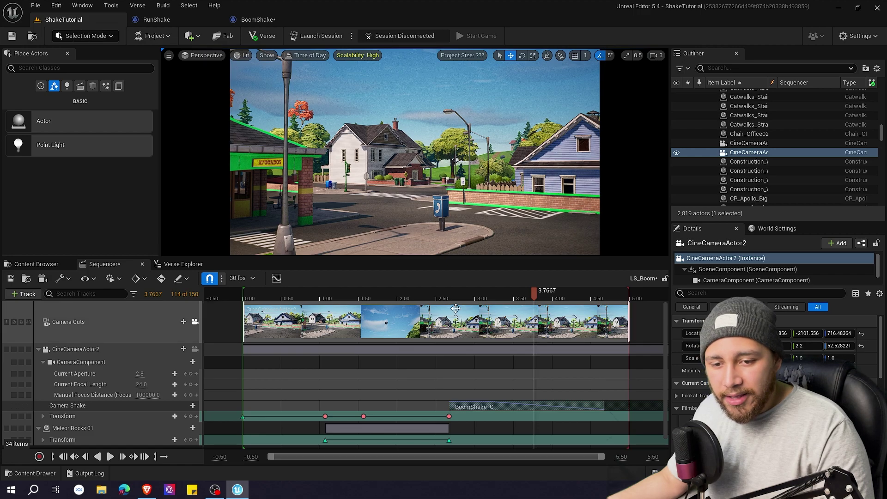
Play LS_Boom from about 1.4 s to preview the retuned shake
{"action": "left_click", "coordinate": [352, 297]}
{"action": "key", "text": "space"}
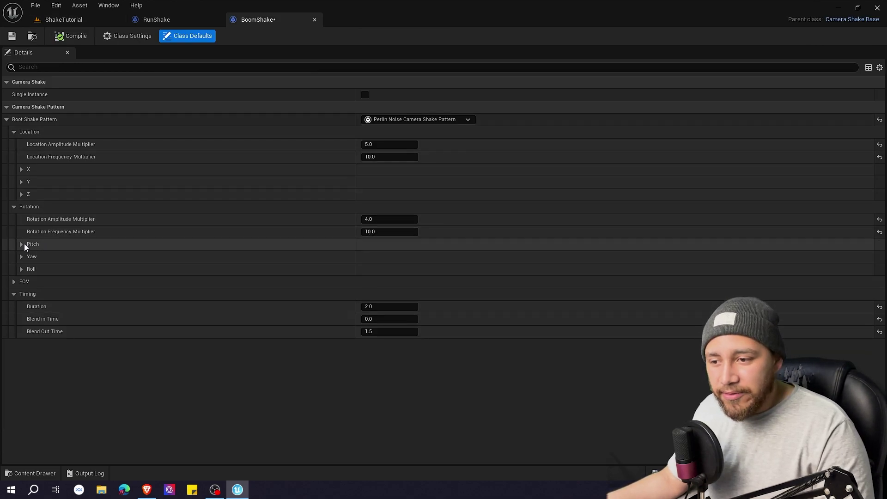
Change BoomShake's Duration to 1.5 and its Blend Out Time to 1.0
{"action": "left_click", "coordinate": [391, 306]}
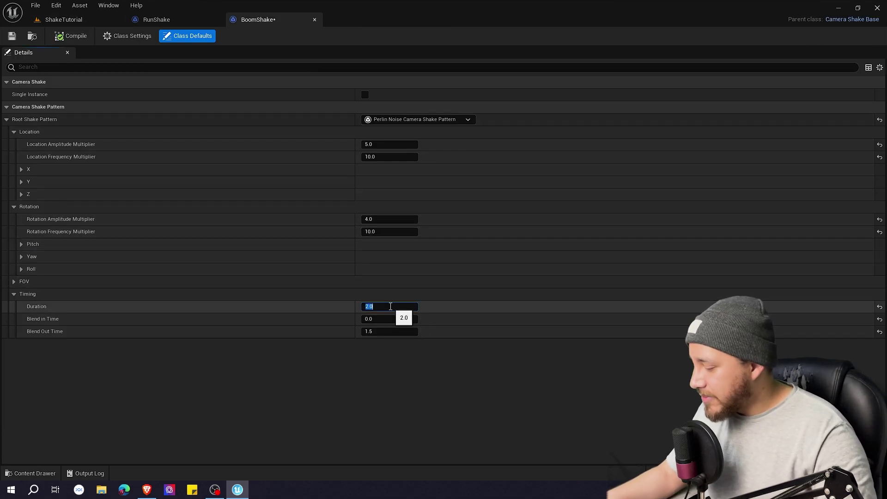
{"action": "type", "text": "1.5"}
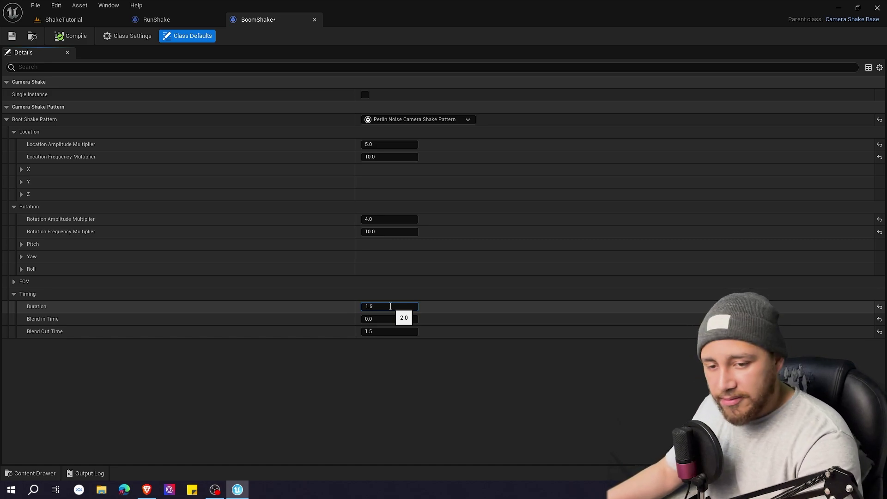
{"action": "left_click", "coordinate": [385, 332]}
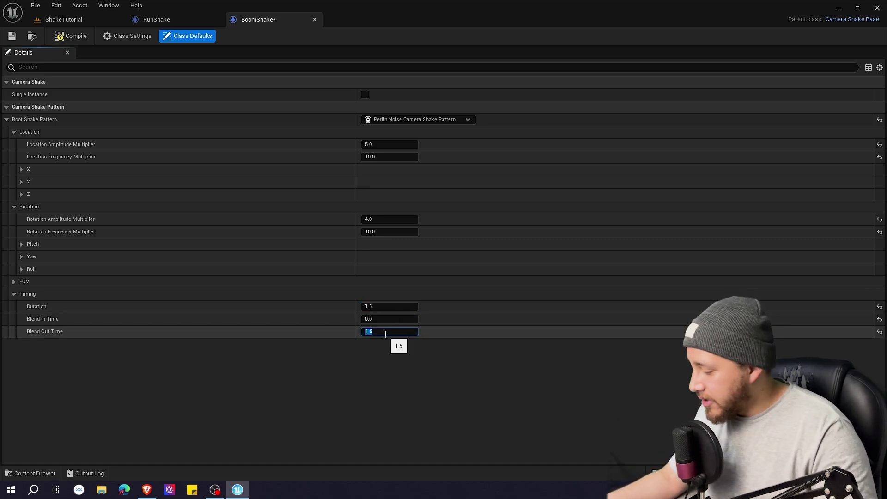
{"action": "key", "text": "Return"}
Recompile BoomShake, then slide and trim the BoomShake_C section so it starts near 2.4 s
{"action": "left_click", "coordinate": [68, 38]}
{"action": "left_click", "coordinate": [78, 22]}
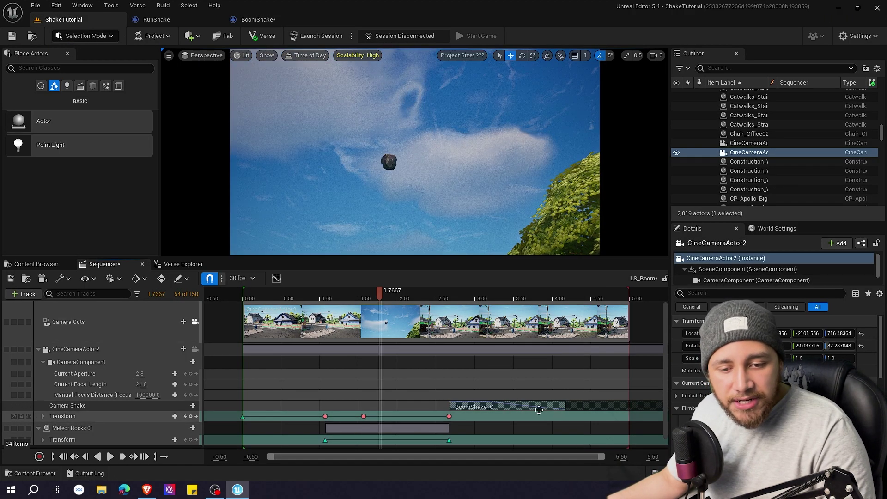
{"action": "left_click_drag", "start_coordinate": [536, 408], "coordinate": [452, 409]}
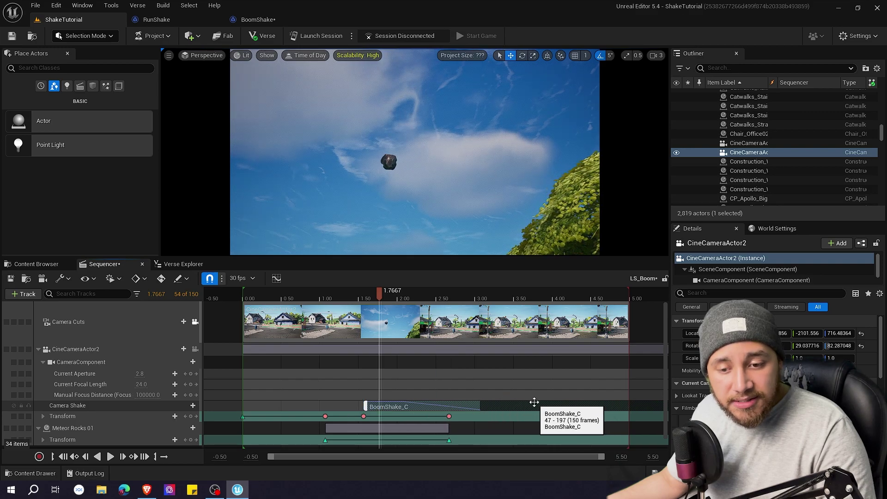
{"action": "left_click_drag", "start_coordinate": [503, 400], "coordinate": [345, 401]}
{"action": "left_click_drag", "start_coordinate": [582, 406], "coordinate": [317, 402]}
{"action": "left_click_drag", "start_coordinate": [266, 406], "coordinate": [516, 400]}
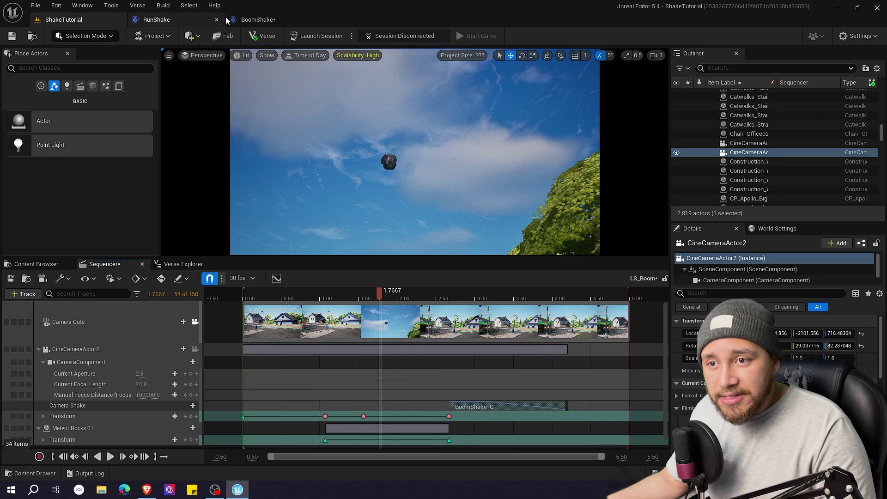
Set BoomShake's Duration to 3 seconds
{"action": "left_click", "coordinate": [259, 20]}
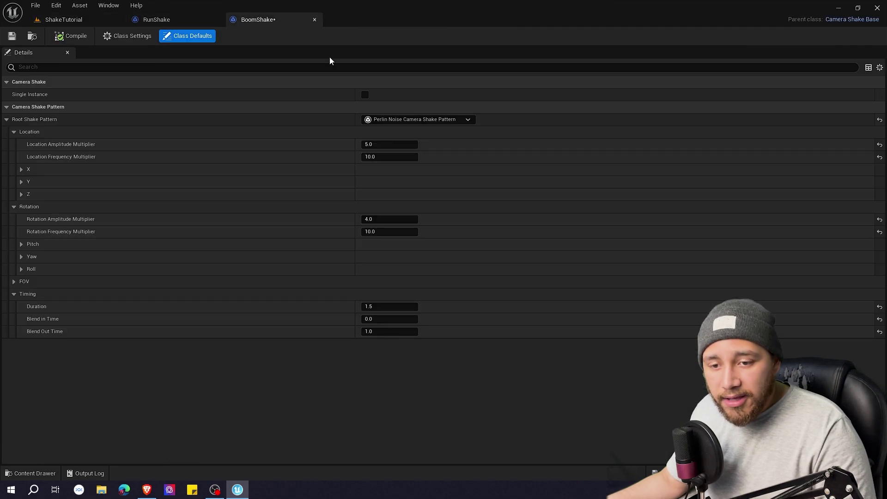
{"action": "left_click", "coordinate": [387, 307]}
{"action": "type", "text": "3"}
{"action": "key", "text": "Return"}
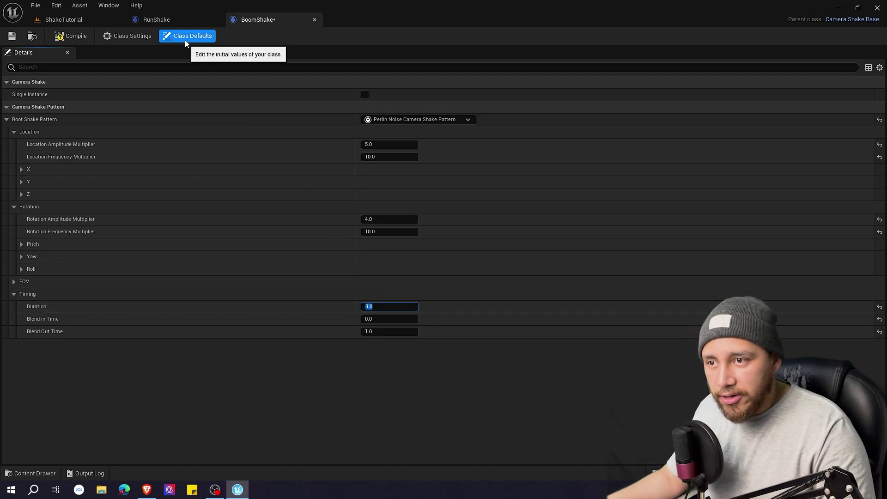
In LS_Boom, extend the BoomShake_C section's end, then undo the overshoot
{"action": "left_click", "coordinate": [69, 19]}
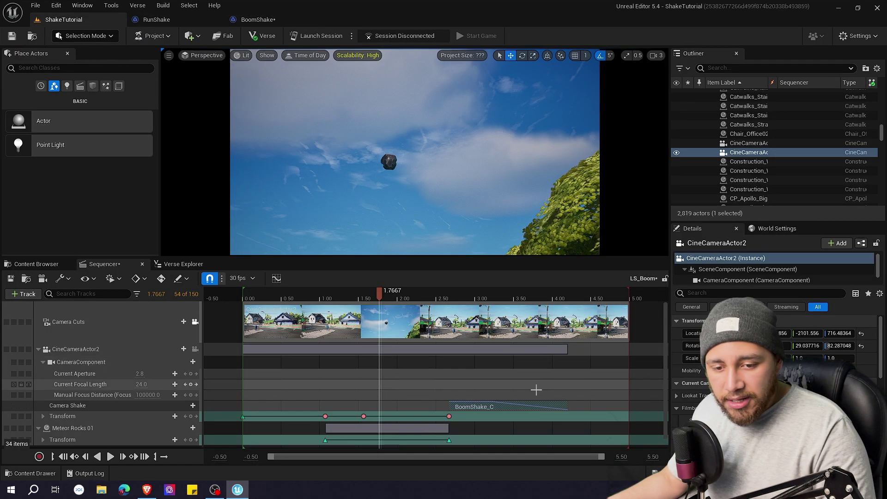
{"action": "left_click_drag", "start_coordinate": [568, 406], "coordinate": [587, 406]}
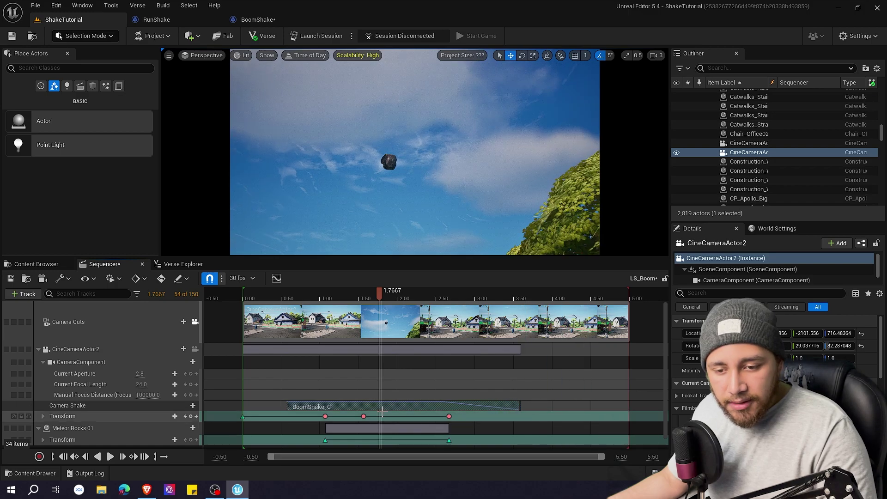
{"action": "key", "text": "ctrl+z"}
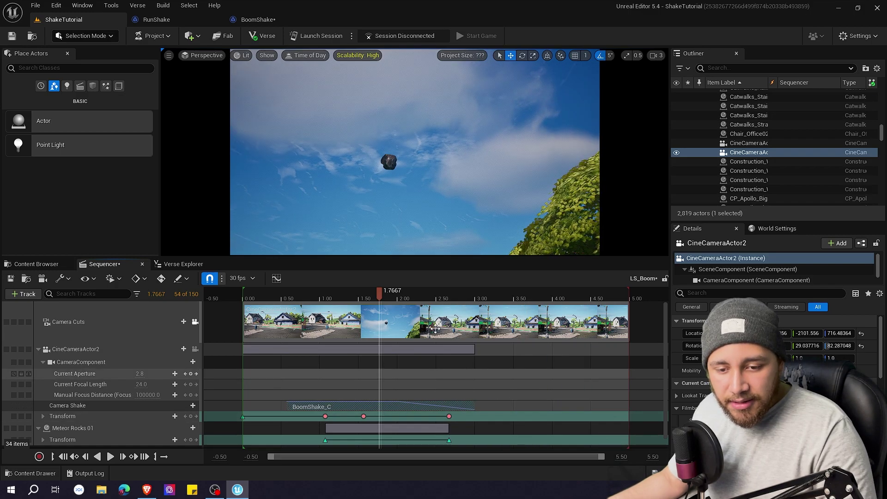
Reset BoomShake's Duration to 1.5 and go back to the ShakeTutorial sequence
{"action": "left_click", "coordinate": [258, 19]}
{"action": "left_click", "coordinate": [382, 307]}
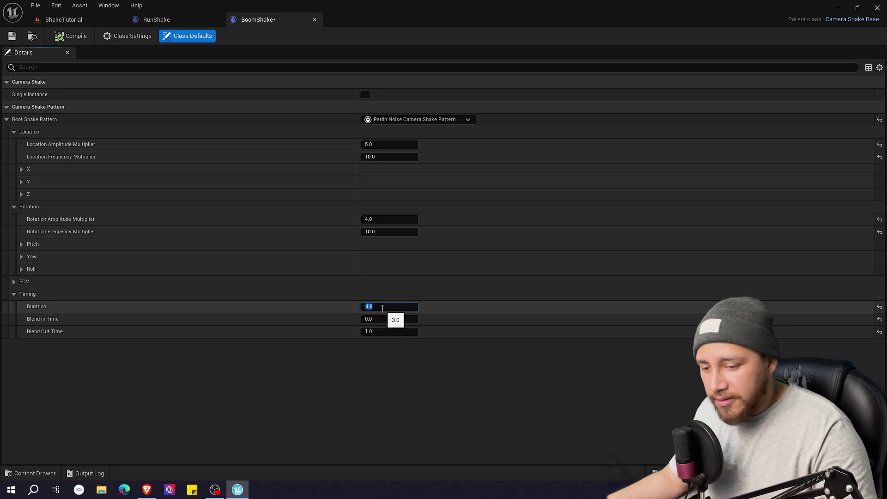
{"action": "type", "text": "1.5"}
{"action": "key", "text": "Return"}
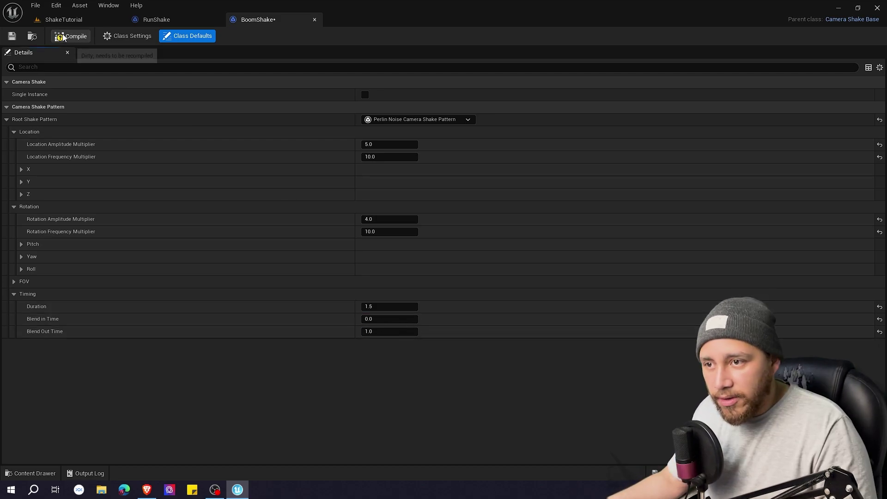
{"action": "left_click", "coordinate": [82, 21]}
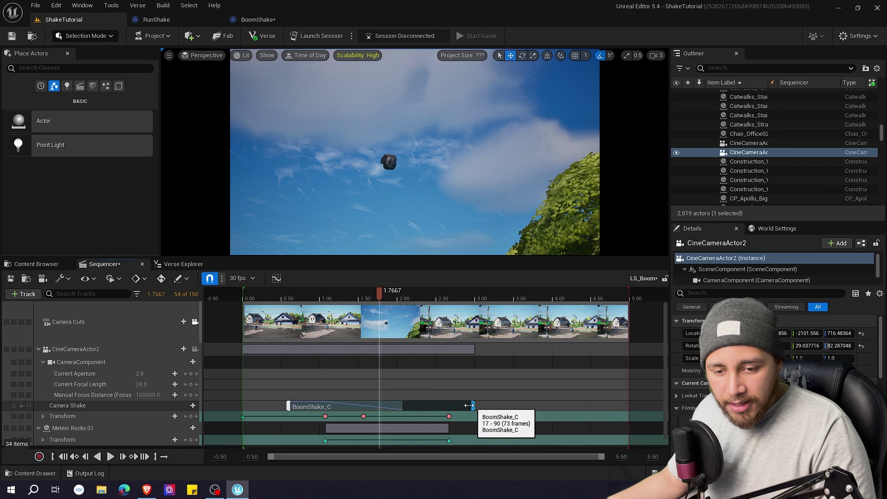